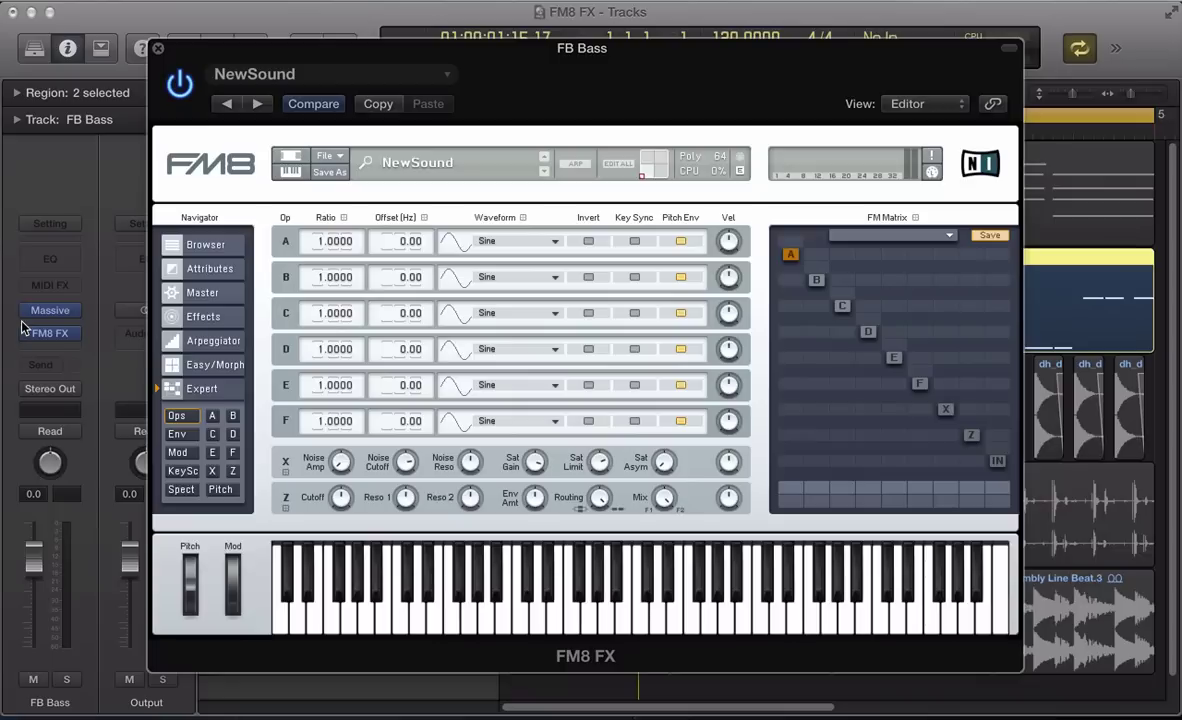
Step: Audition the Massive bass with a quick play and stop, then reopen the FM8 FX editor
click(158, 48)
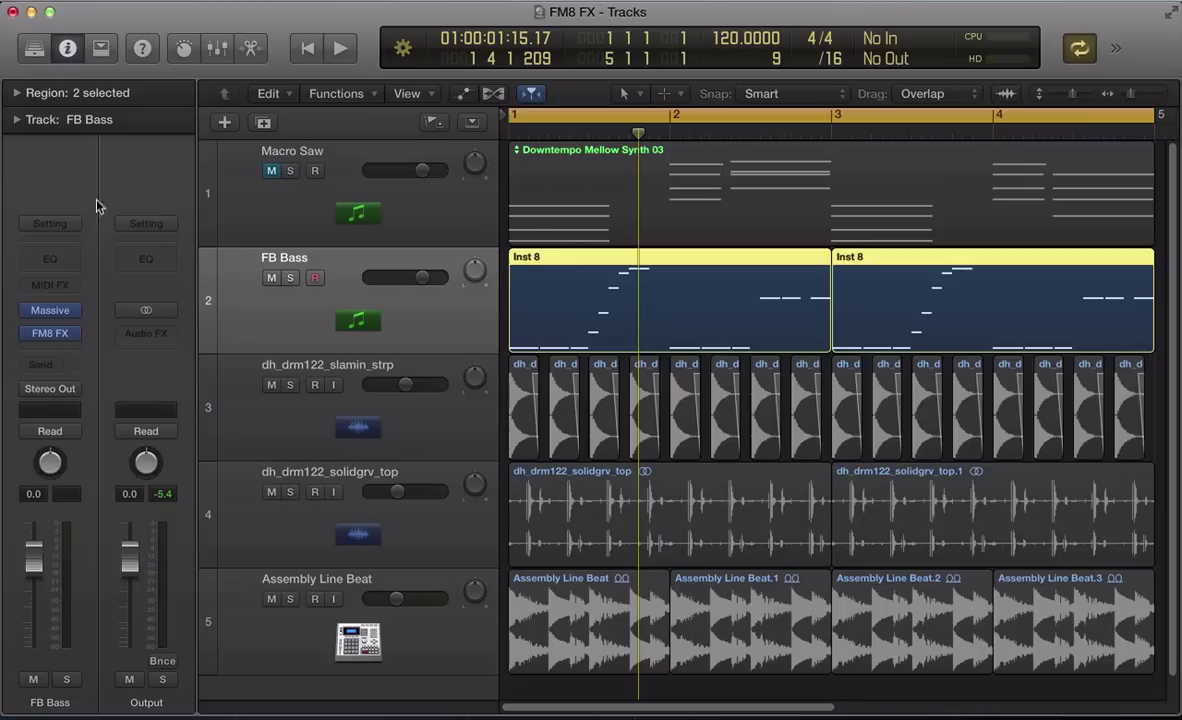
mouse_move(28, 338)
mouse_move(50, 312)
click(55, 313)
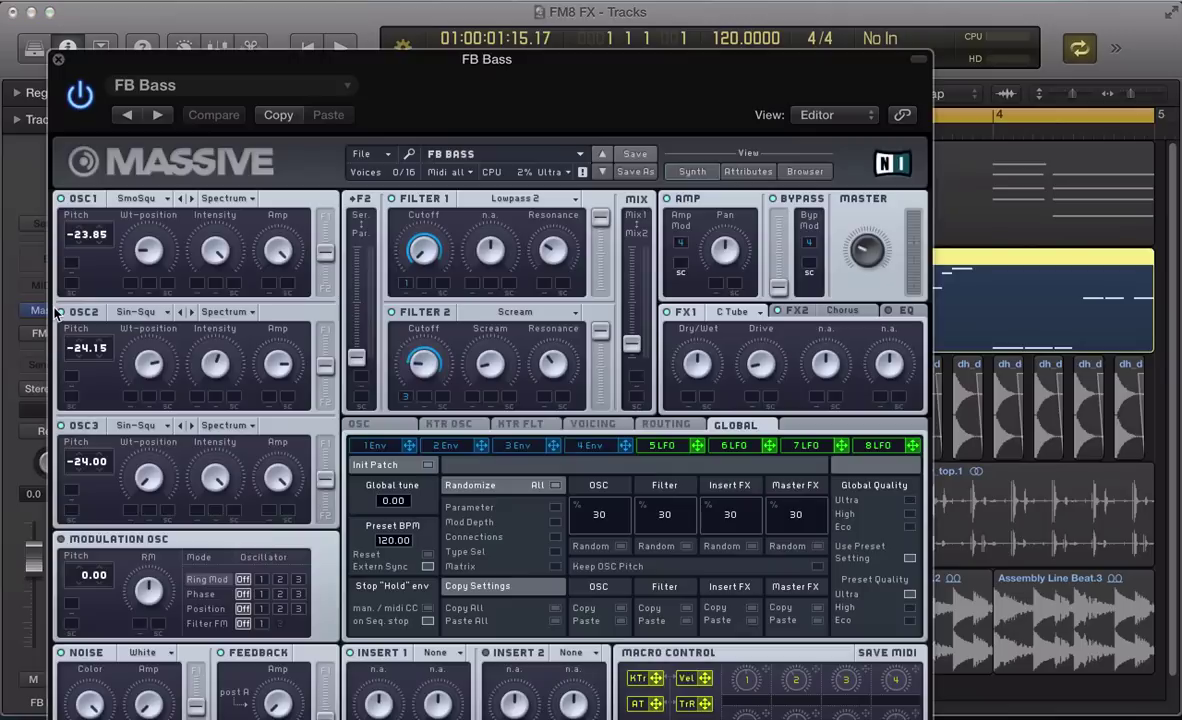
key(space)
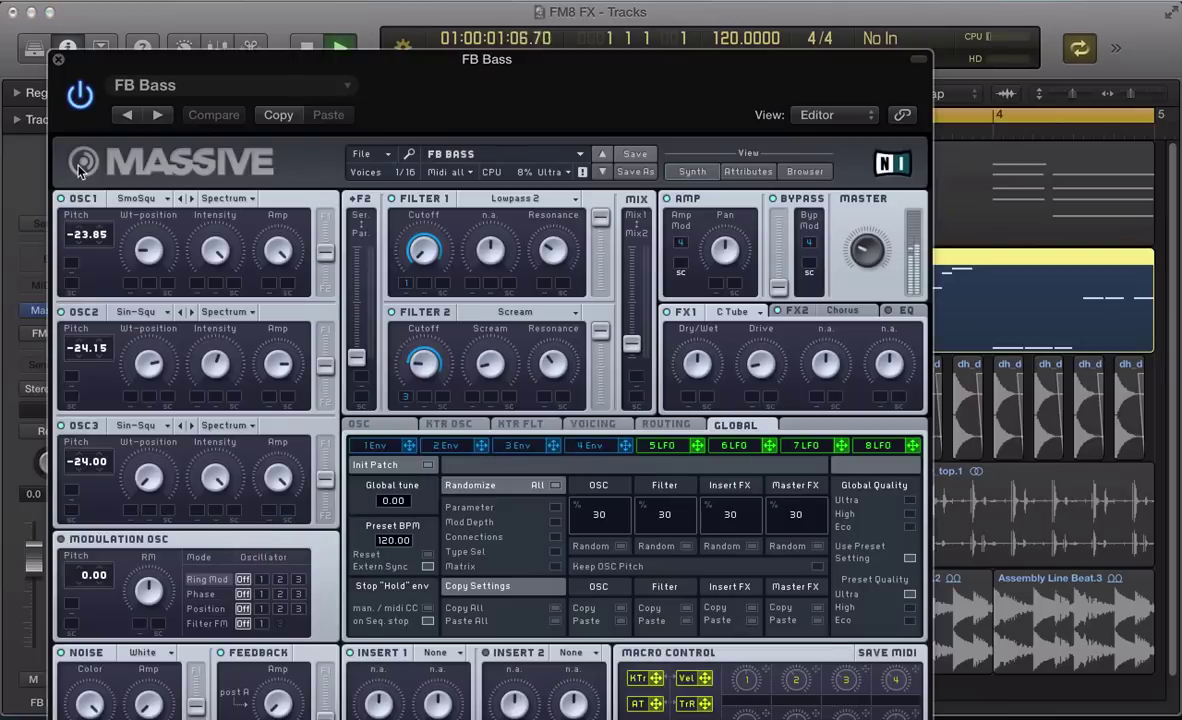
key(space)
click(56, 59)
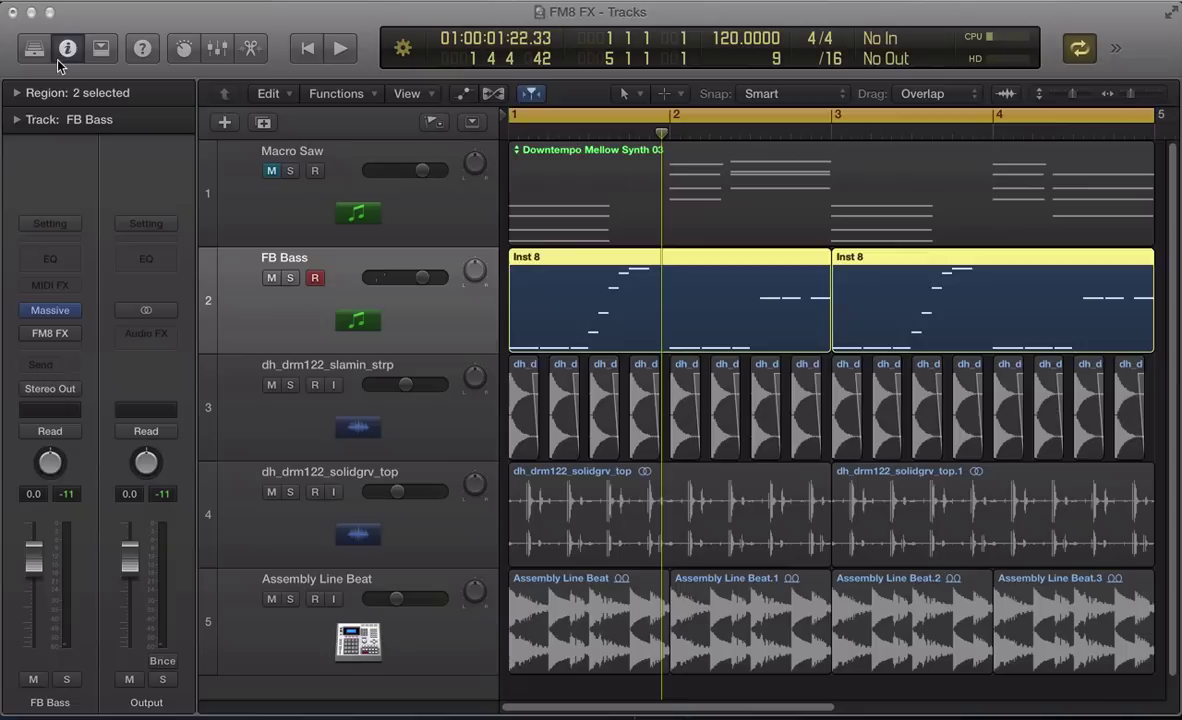
click(53, 337)
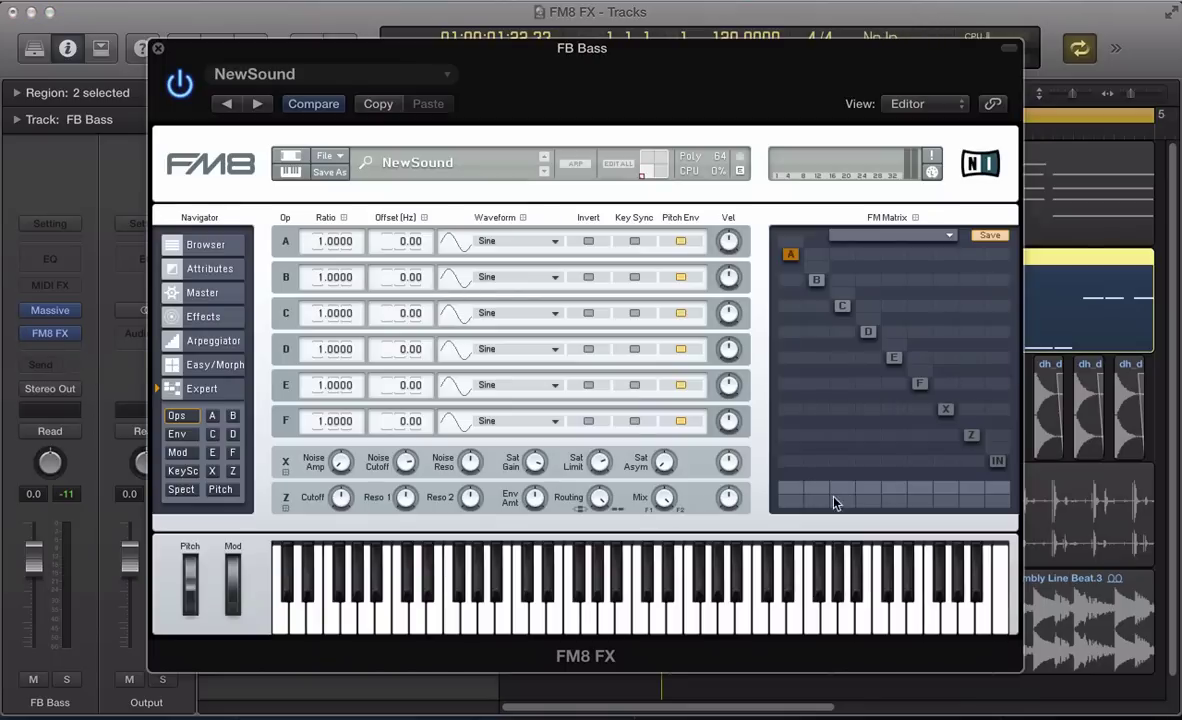
Step: Route the incoming FB Bass audio into the FM Matrix output at amount 100
click(997, 462)
drag(998, 494, 990, 382)
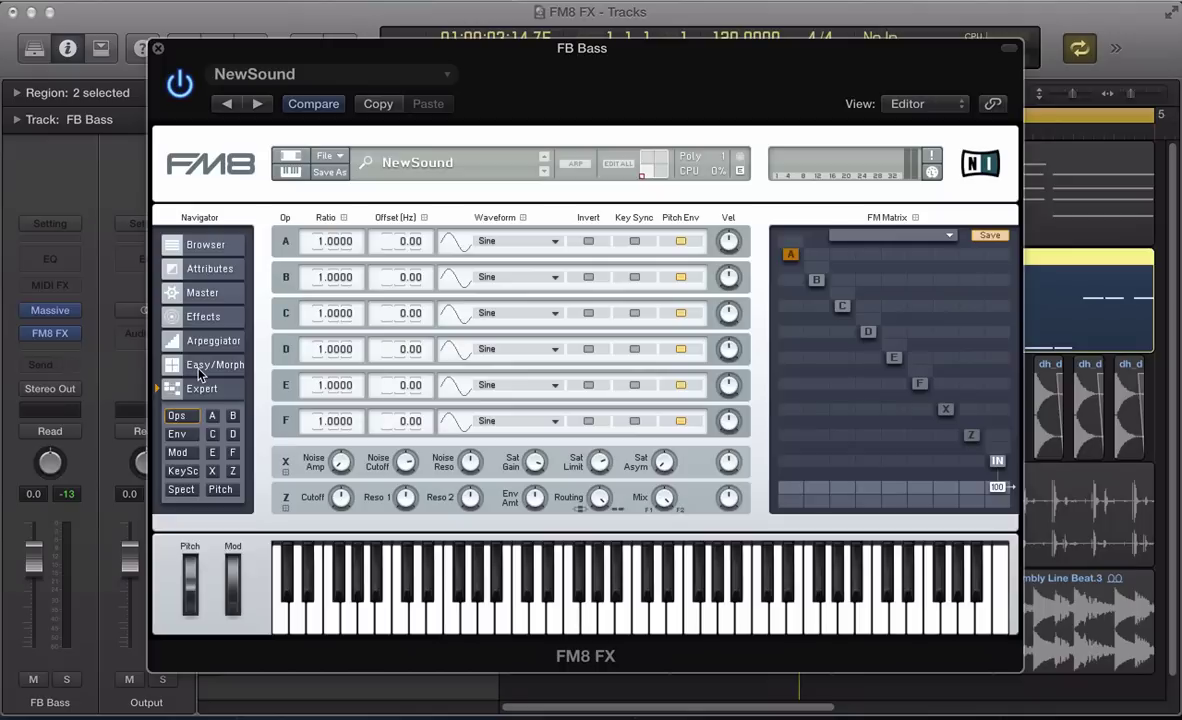
Step: On the Effects page, try Overdrive with Drive at maximum, Tone 89 and Bass 86, then disable it
click(205, 317)
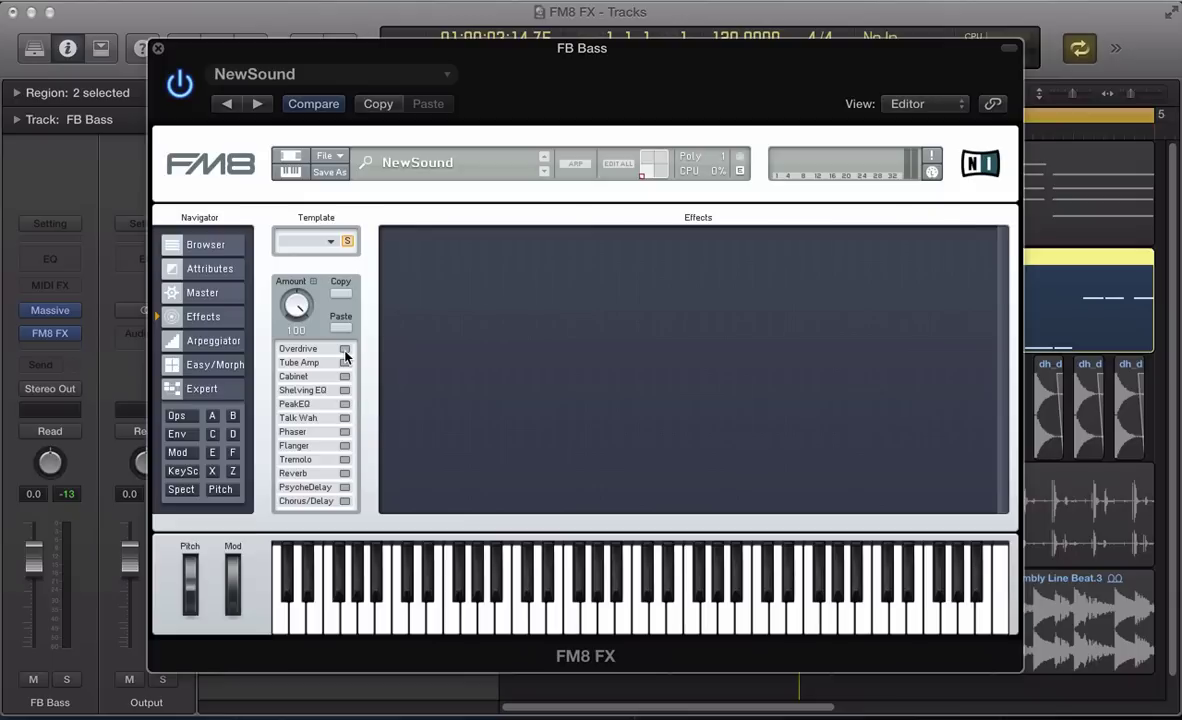
key(super+w)
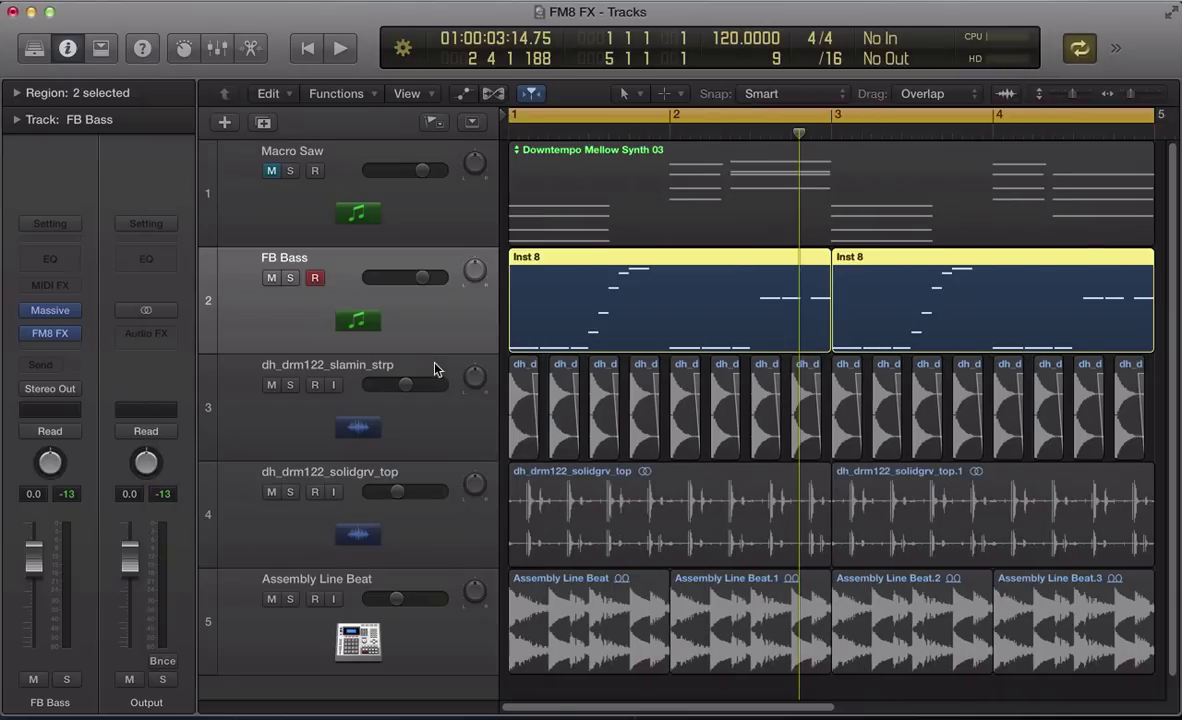
key(v)
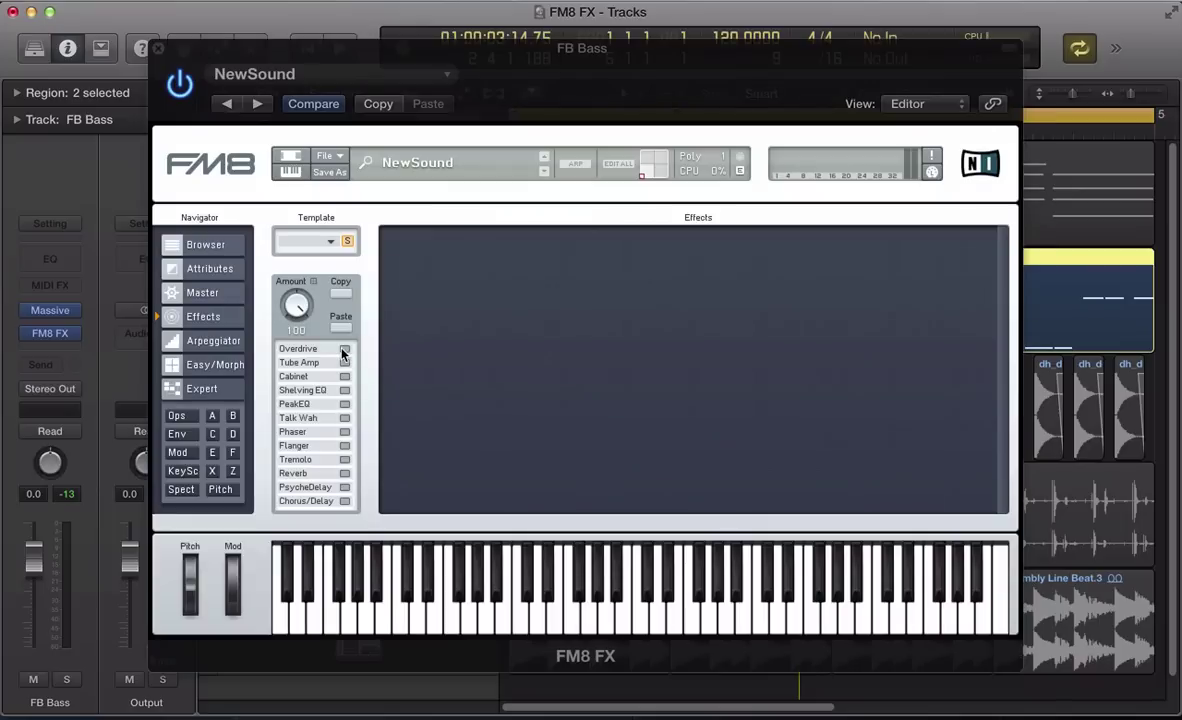
click(344, 350)
drag(532, 262, 543, 190)
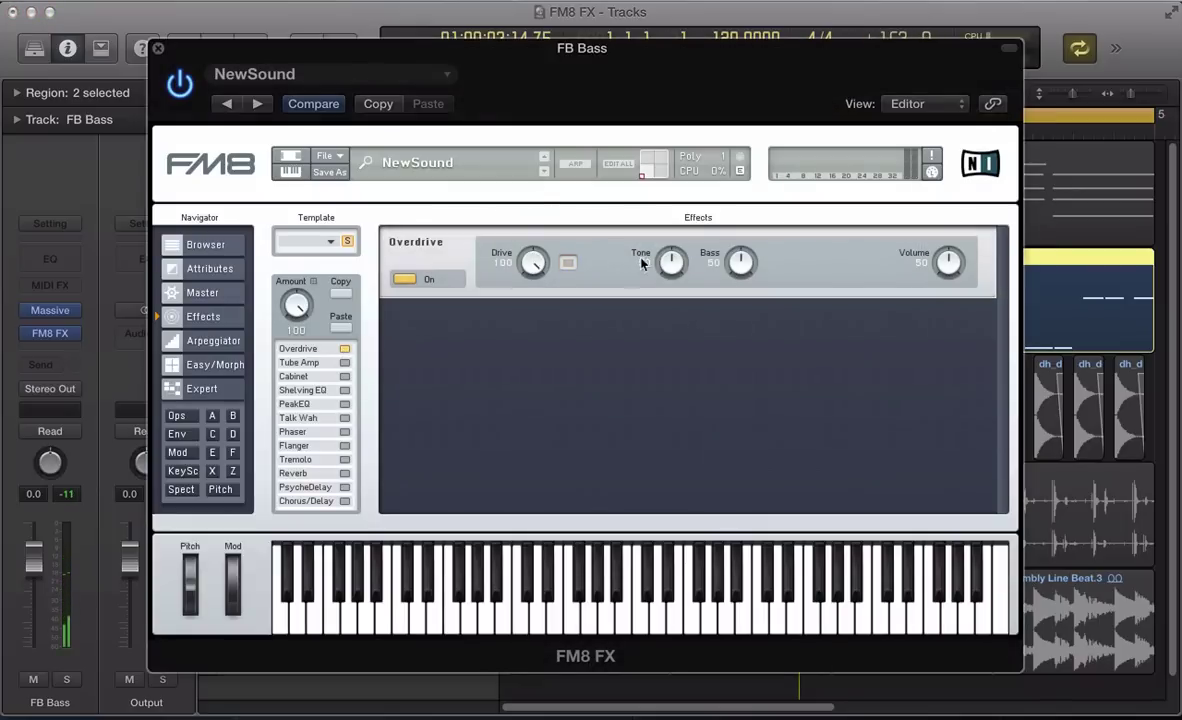
drag(671, 262, 668, 220)
drag(740, 262, 741, 224)
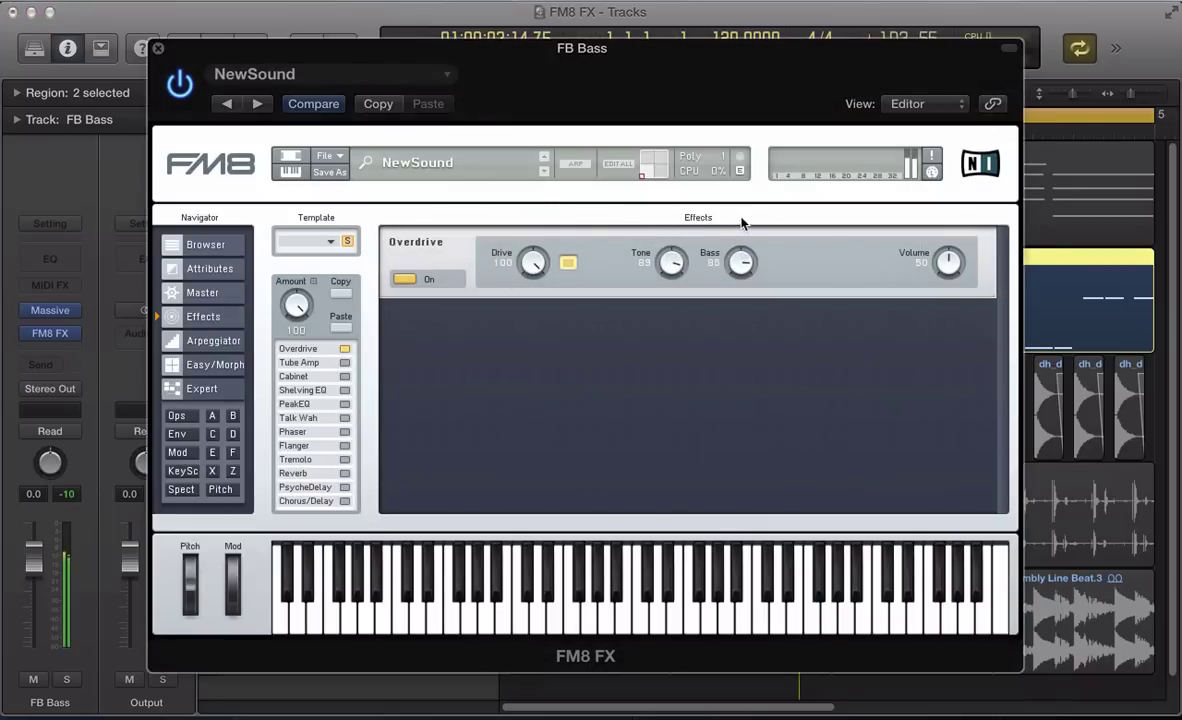
click(343, 349)
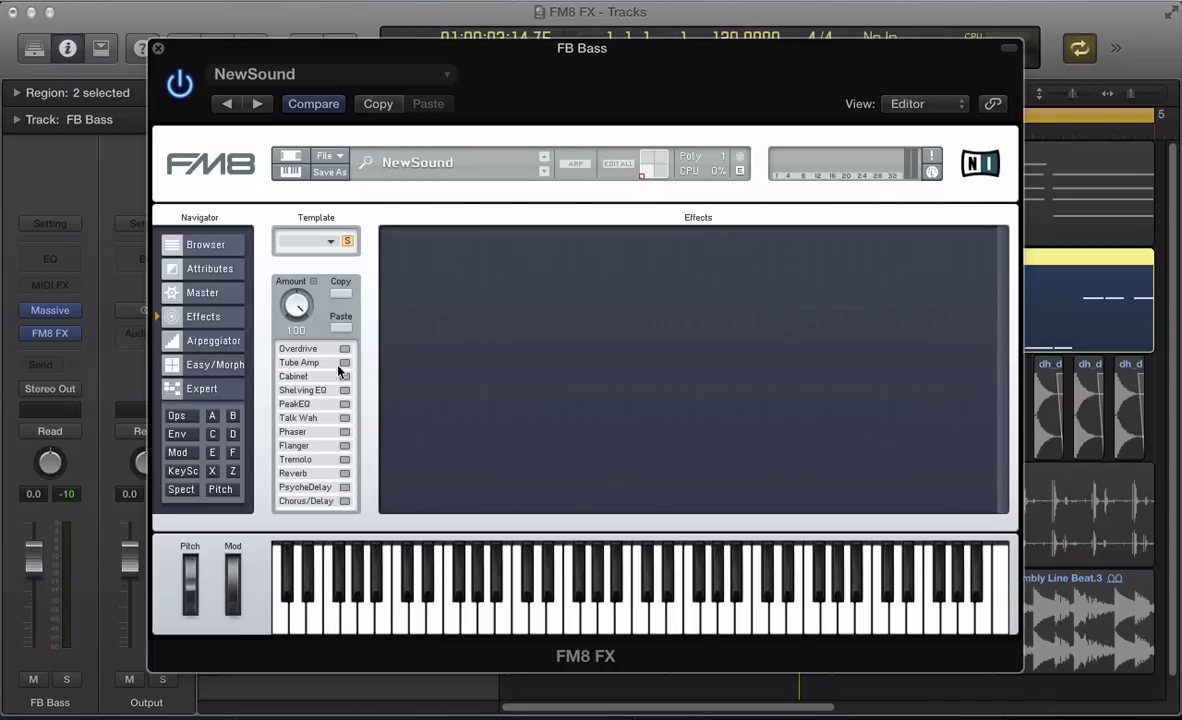
Step: Briefly try Tube Amp, then enable Cabinet and raise its Air to 96
click(343, 362)
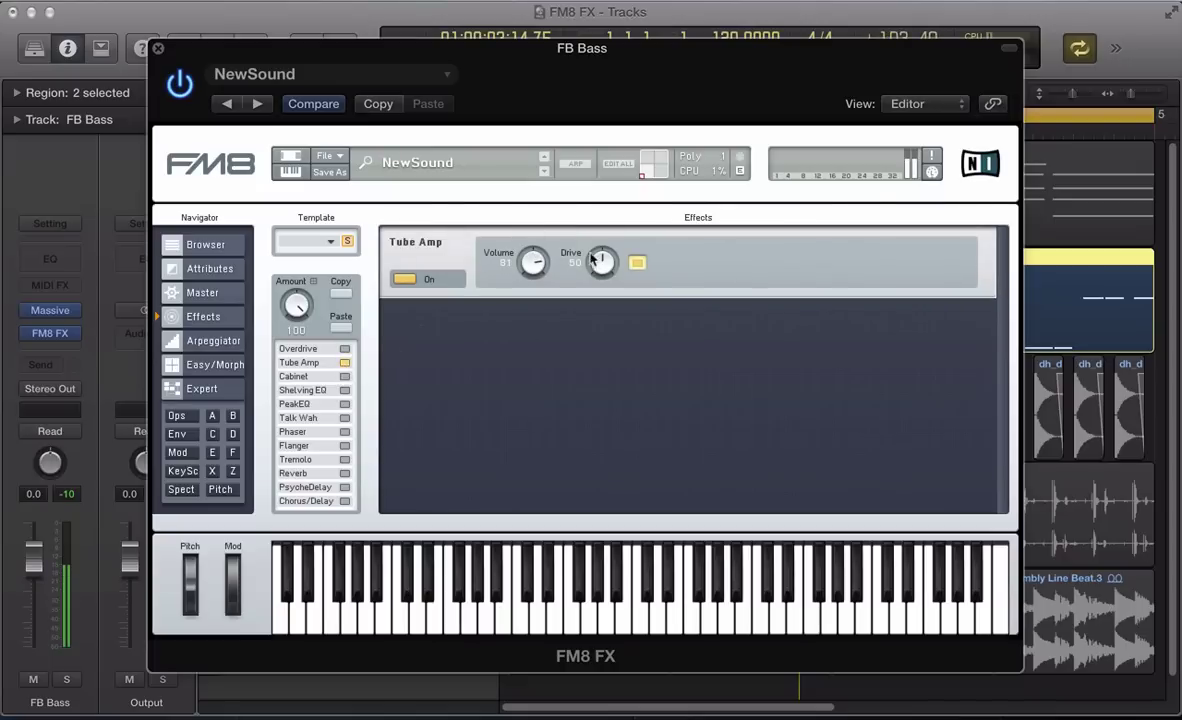
click(344, 362)
click(343, 376)
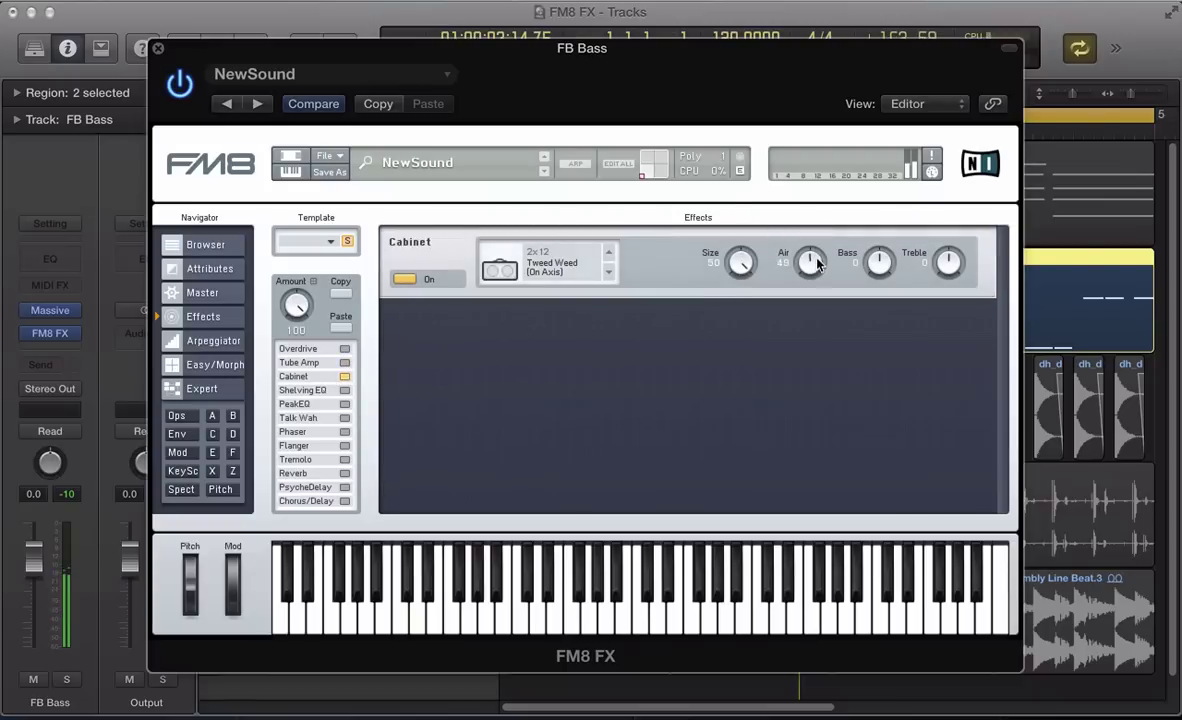
drag(805, 275, 880, 262)
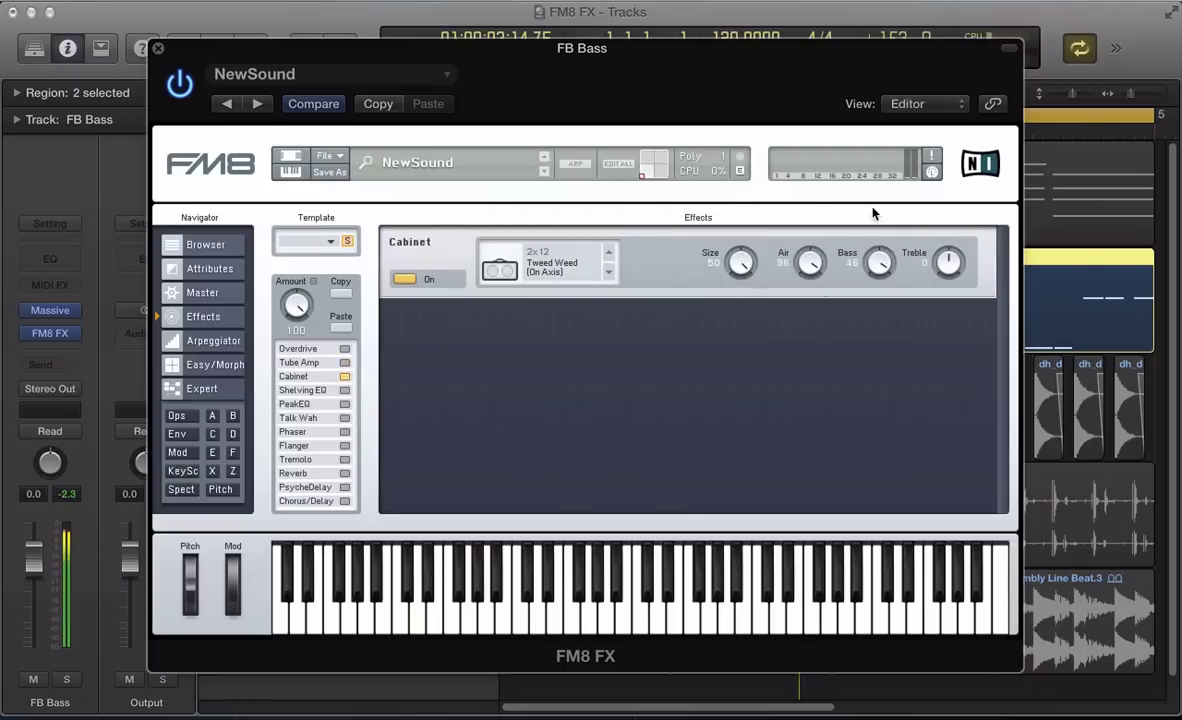
Step: Switch off Cabinet and briefly try the Shelving EQ and Peak EQ effects
click(344, 377)
click(344, 390)
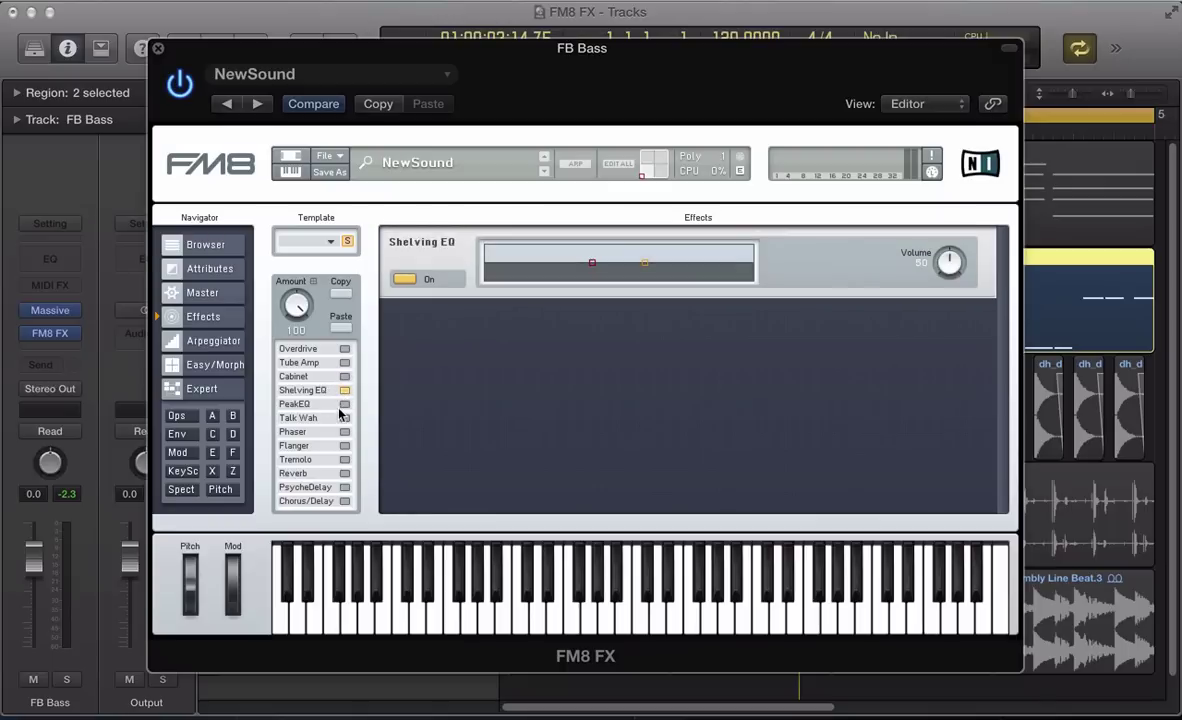
click(344, 404)
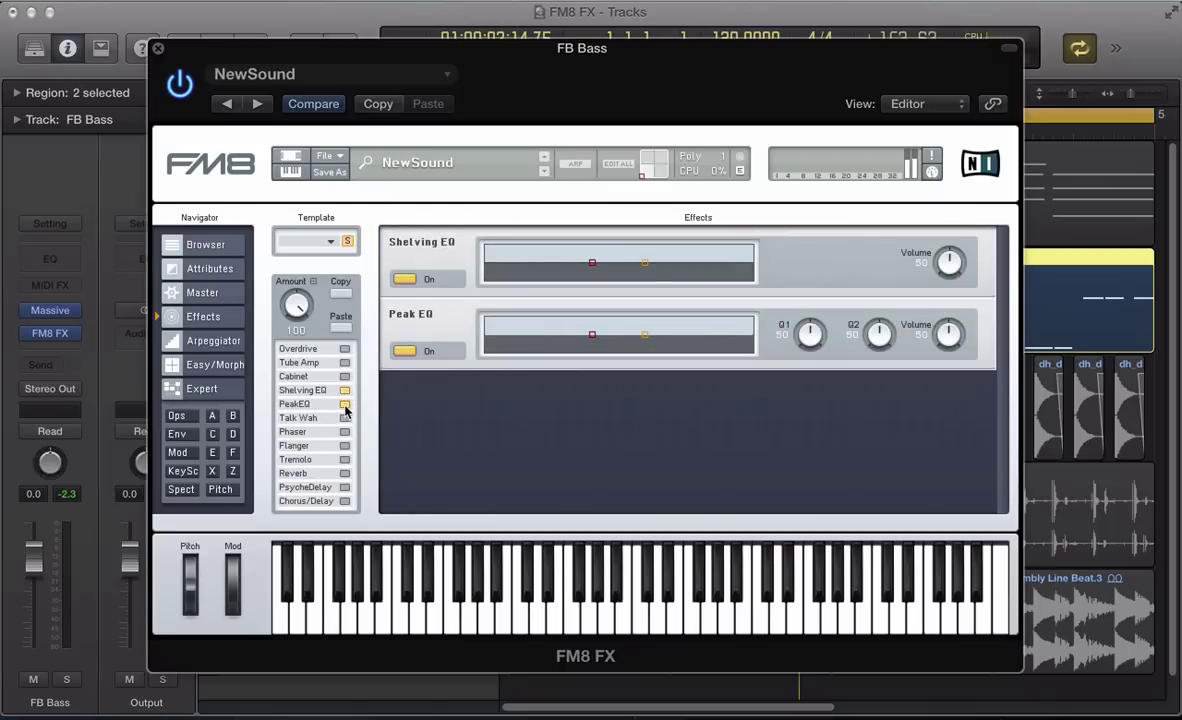
click(344, 390)
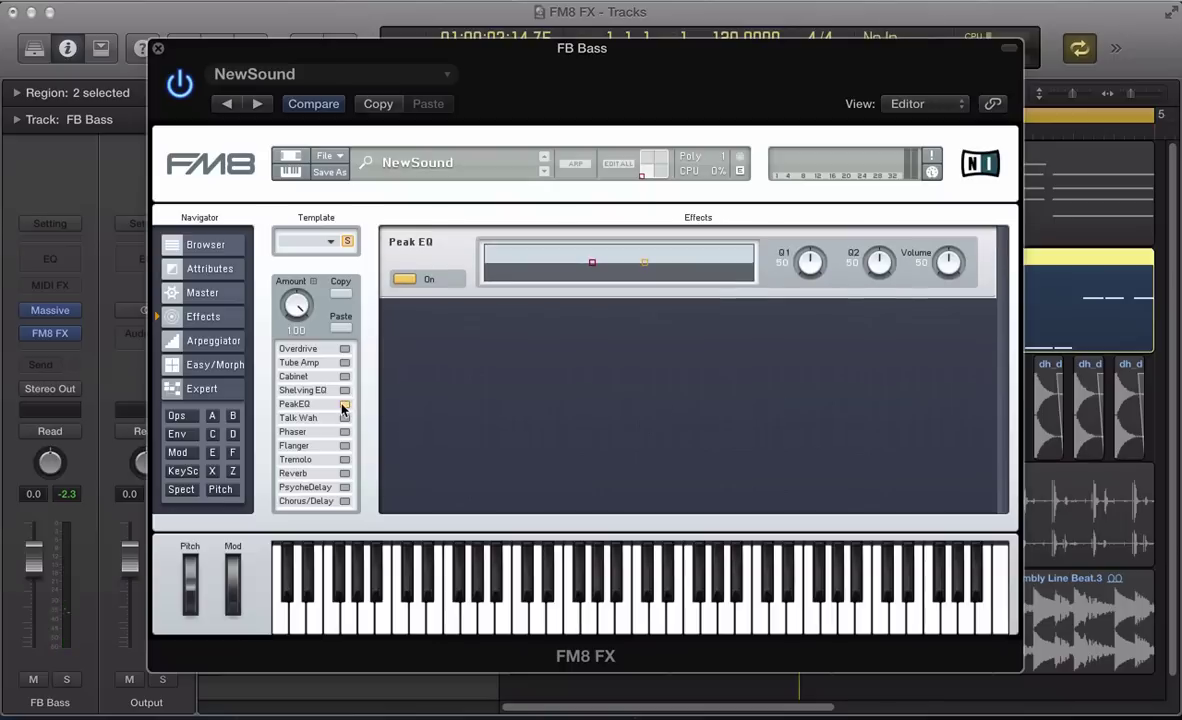
click(344, 404)
Step: Insert a Channel EQ after FM8 FX, then re-enable Shelving EQ and reshape its high shelf
click(45, 237)
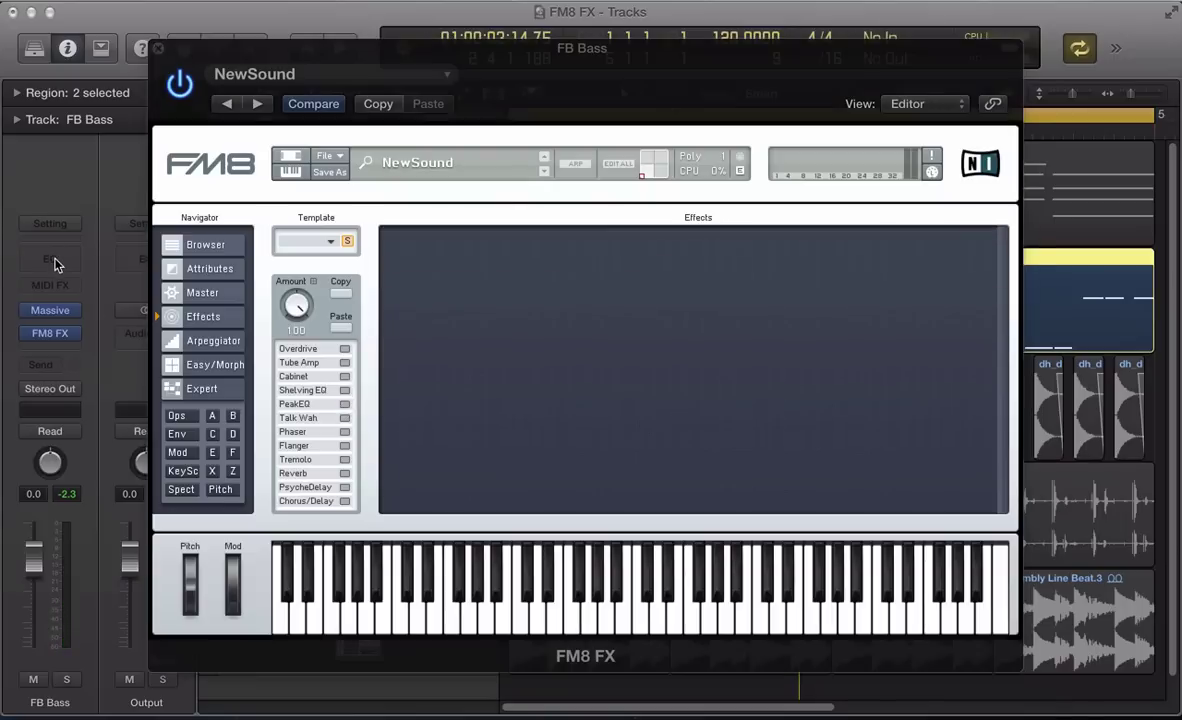
click(54, 263)
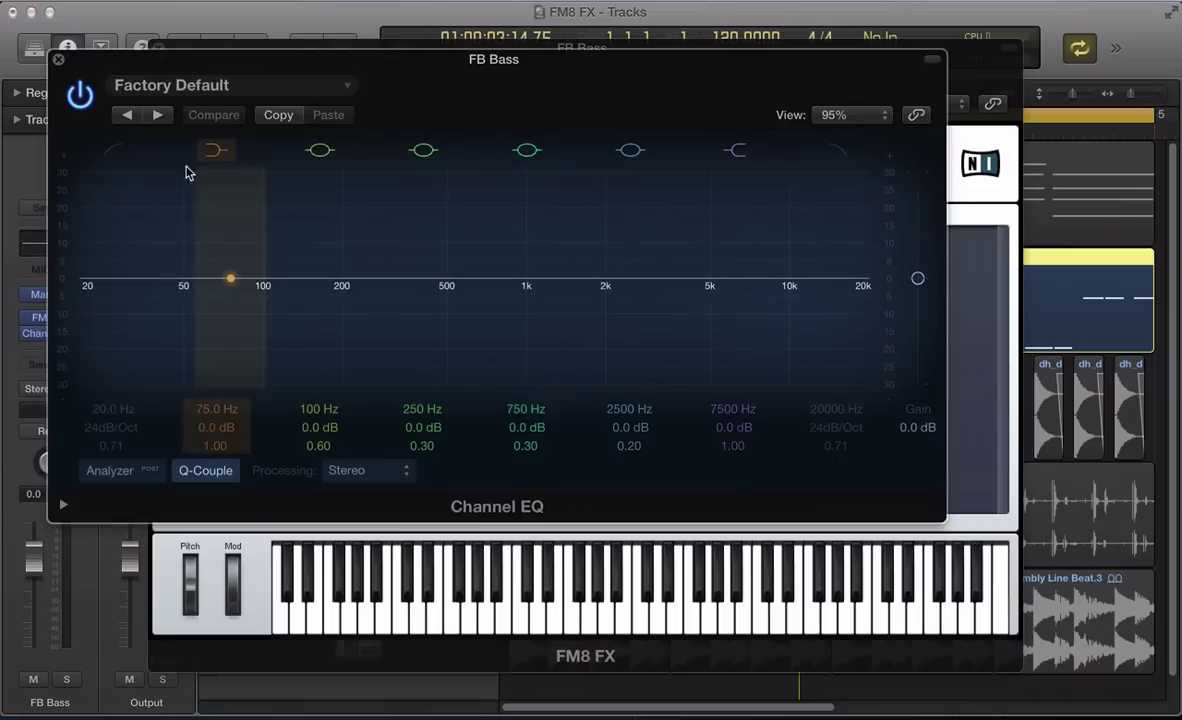
click(57, 62)
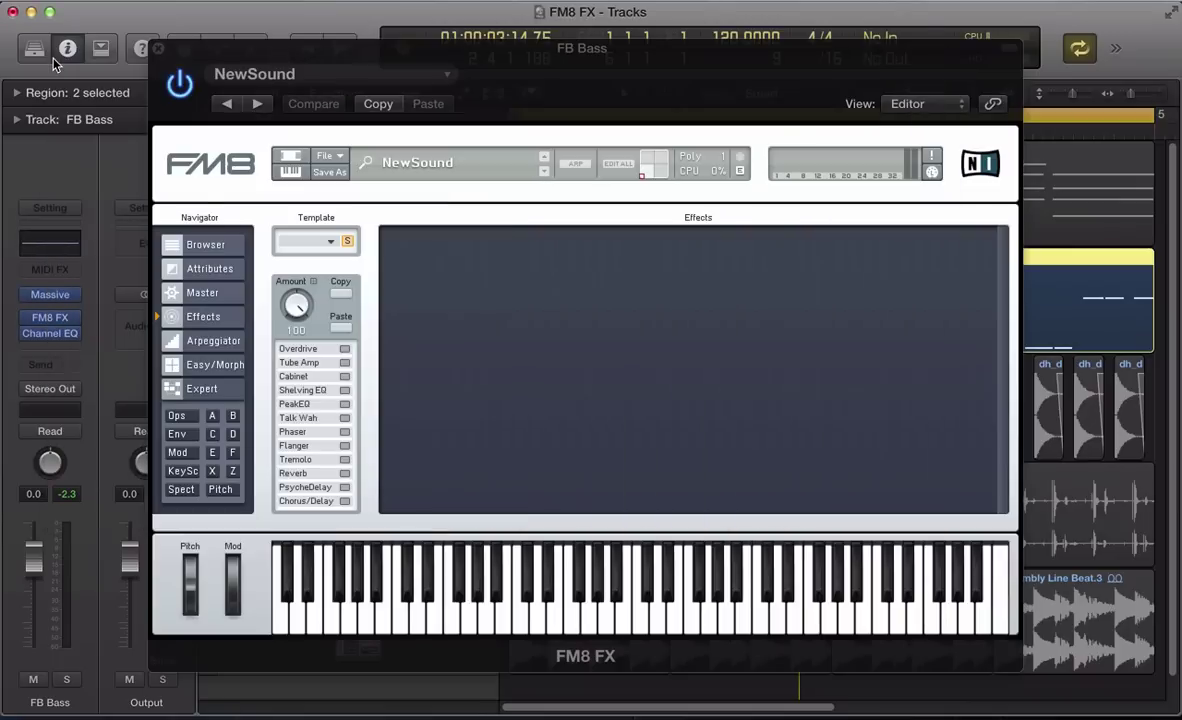
click(344, 390)
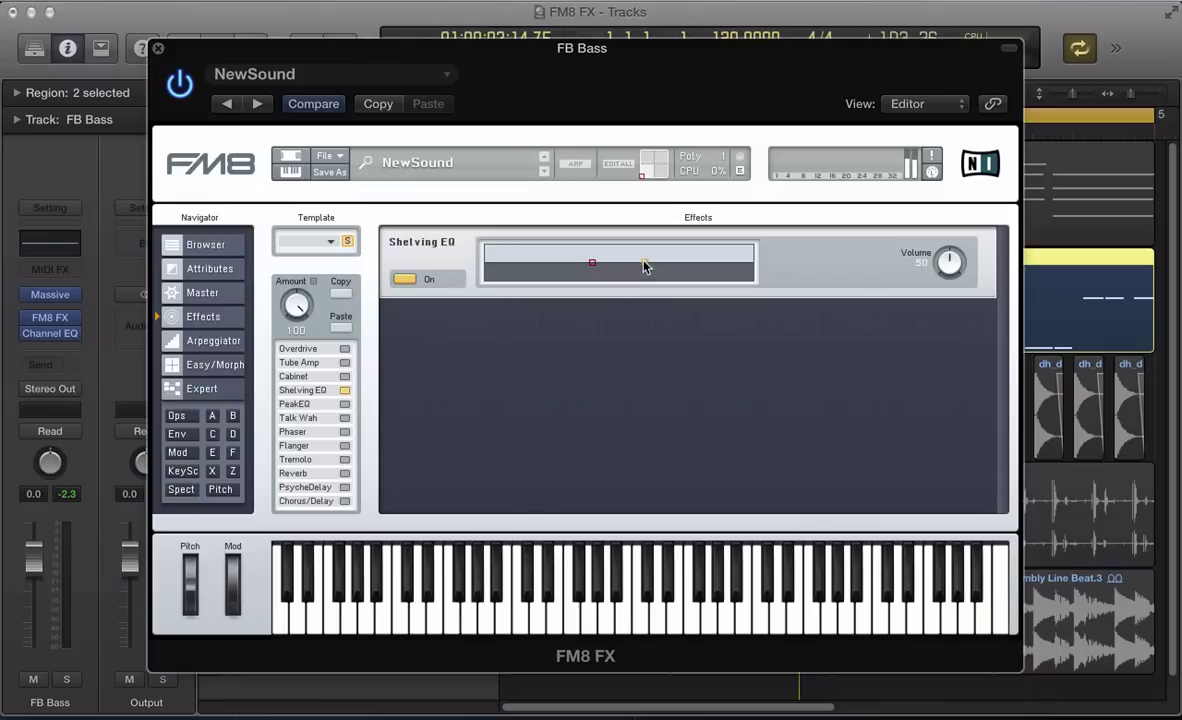
mouse_move(644, 264)
mouse_down()
mouse_move(636, 245)
mouse_move(647, 268)
mouse_up()
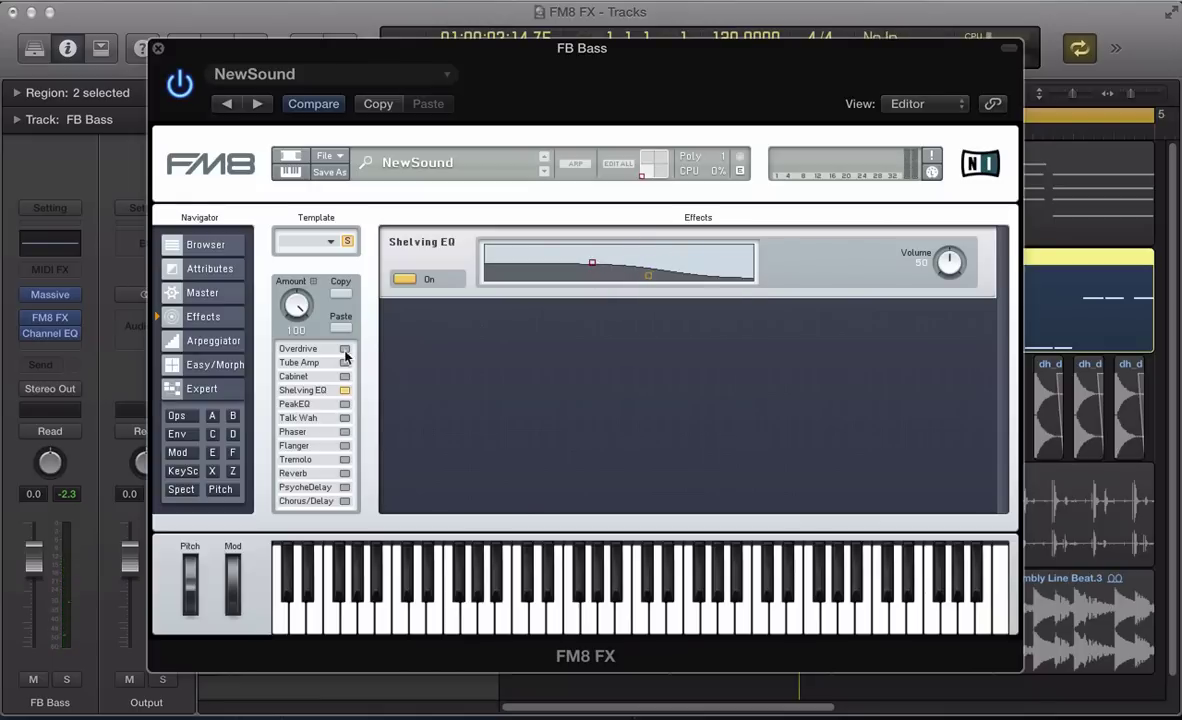
Step: Swap Shelving EQ for Talk Wah with Modwheel and Bright on, Size 48, Mouth 21, sweeping the mod wheel
click(344, 390)
click(344, 418)
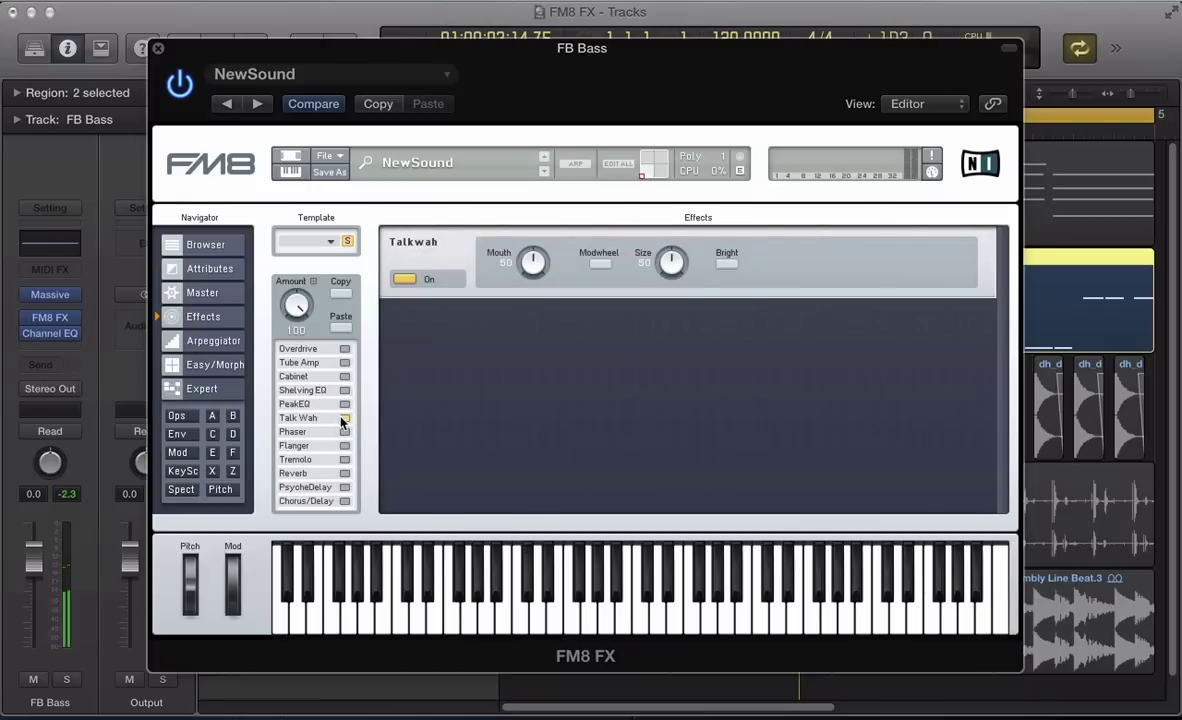
click(601, 266)
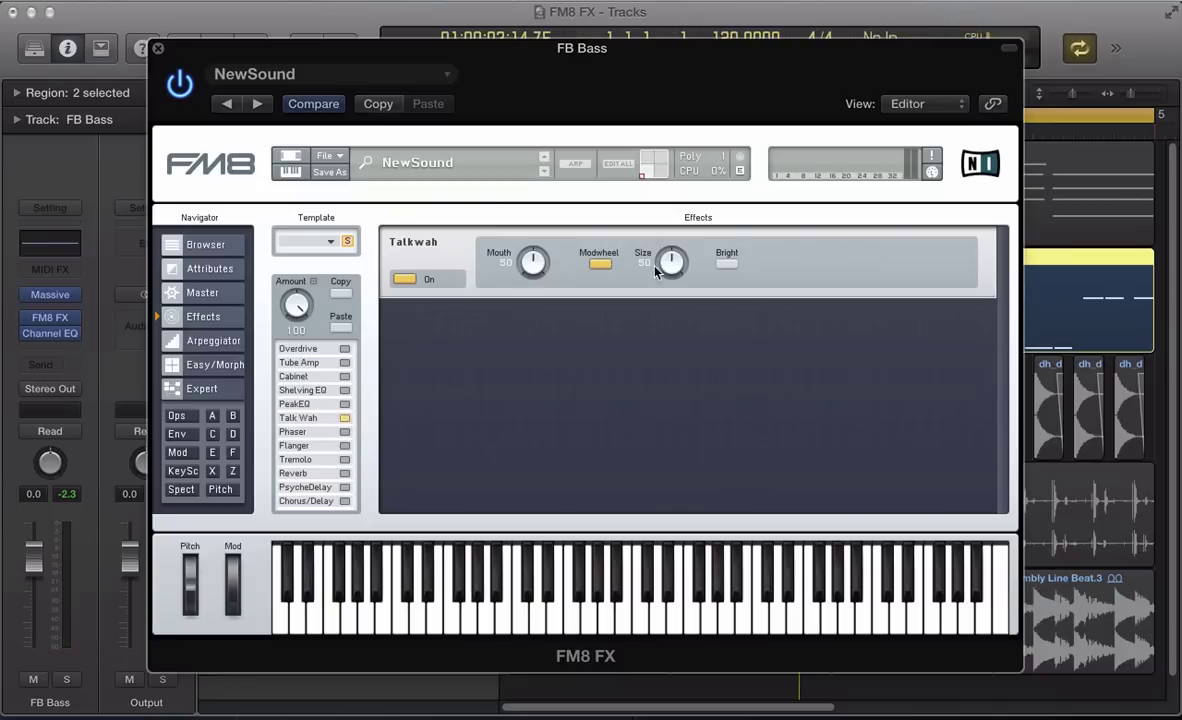
drag(671, 262, 691, 216)
click(727, 263)
drag(527, 257, 515, 300)
drag(227, 596, 195, 400)
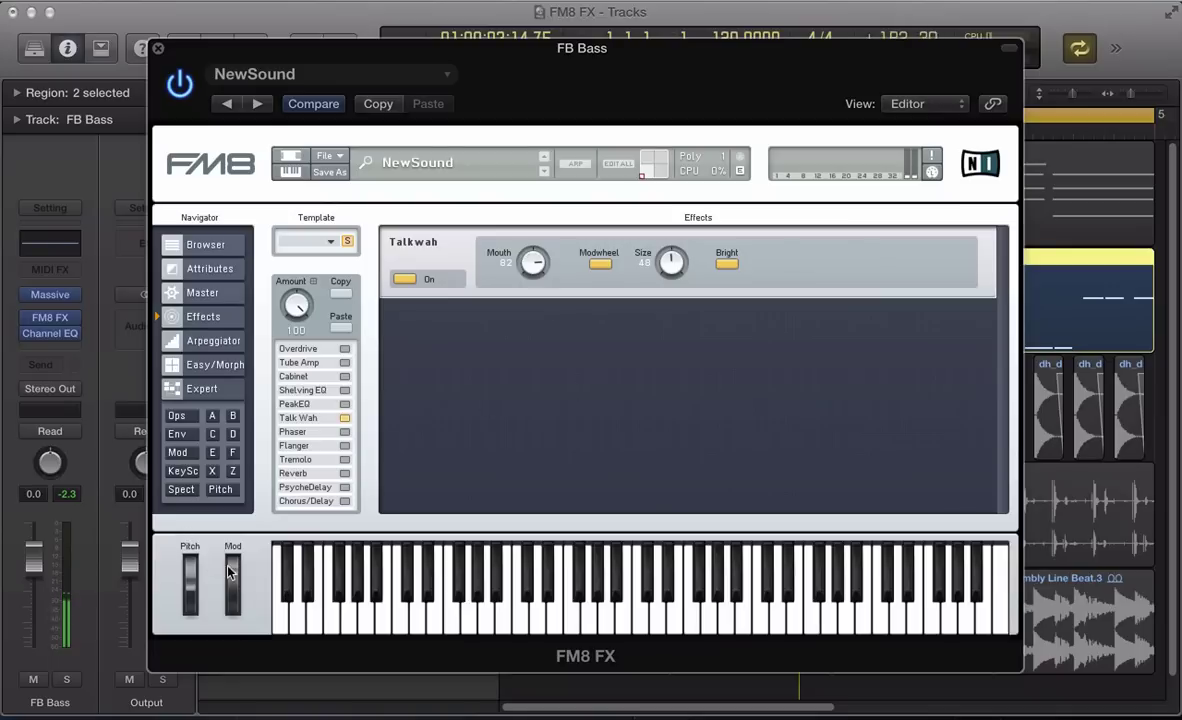
Step: Try Phaser and Flanger, then set up Tremolo with tempo sync, Intensity 70 and a higher Rate
click(344, 418)
click(344, 432)
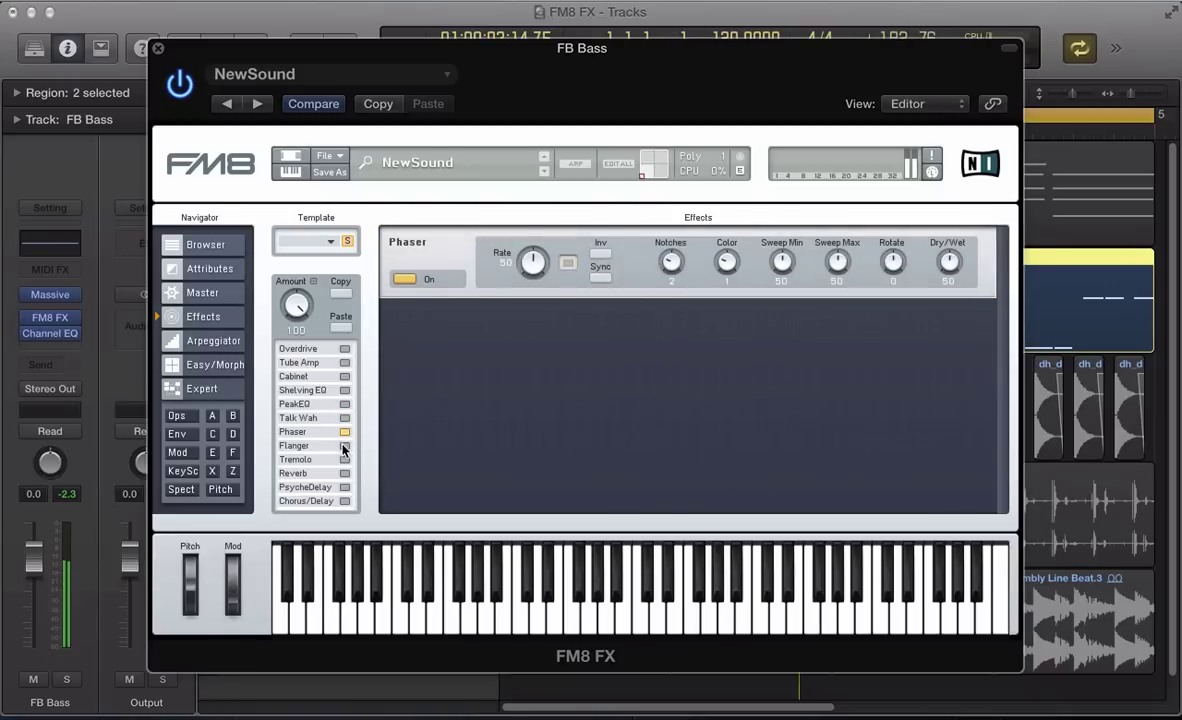
click(344, 446)
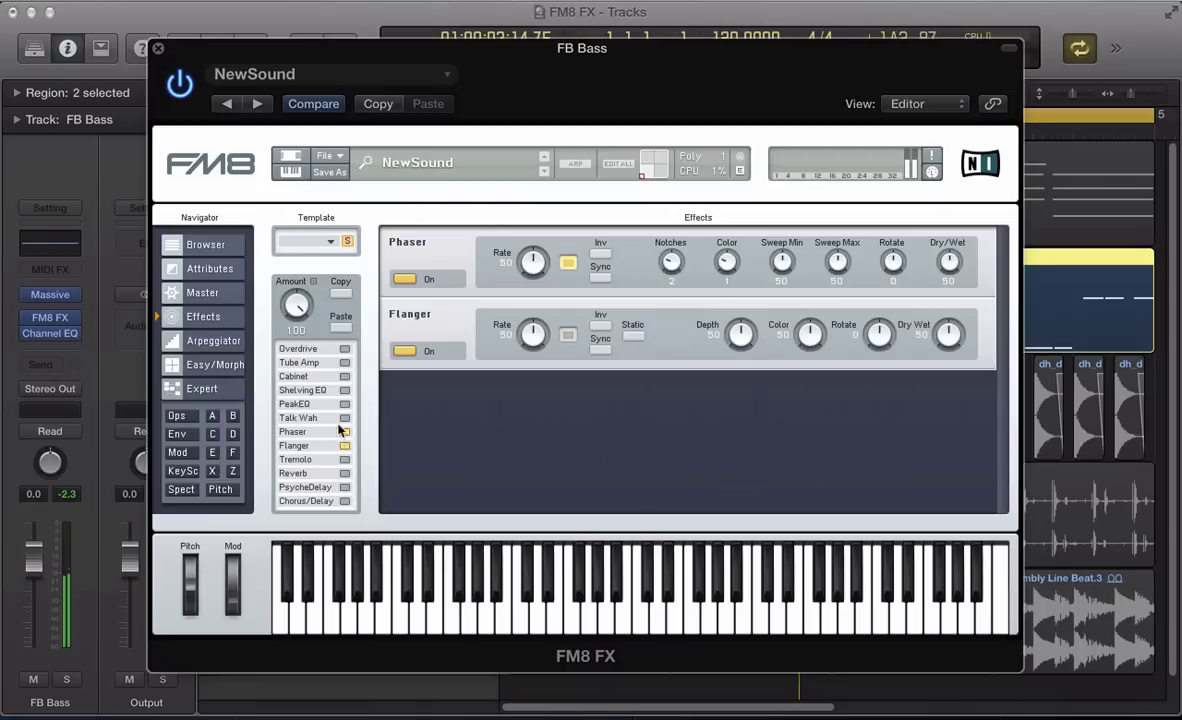
click(344, 432)
click(344, 459)
click(344, 446)
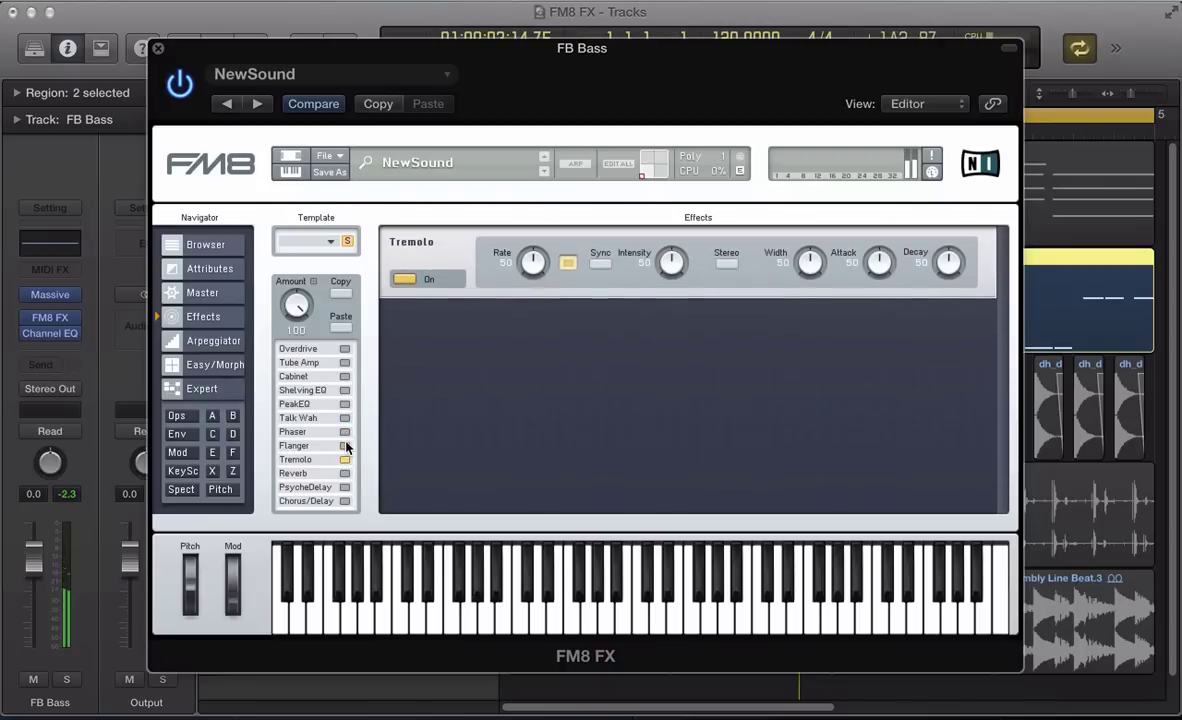
click(600, 263)
drag(671, 262, 659, 208)
mouse_move(533, 261)
mouse_down()
mouse_move(535, 223)
mouse_move(530, 270)
mouse_up()
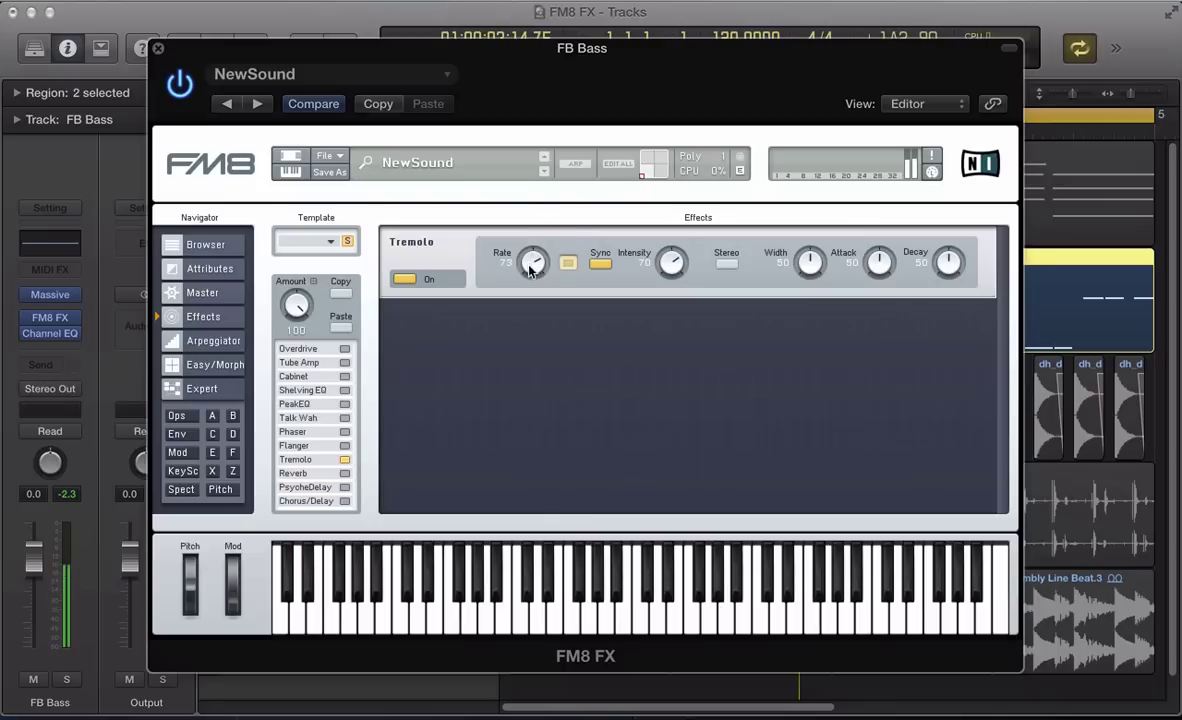
Step: Switch off Tremolo, briefly try Reverb, and enable PsycheDelay
click(344, 459)
click(344, 473)
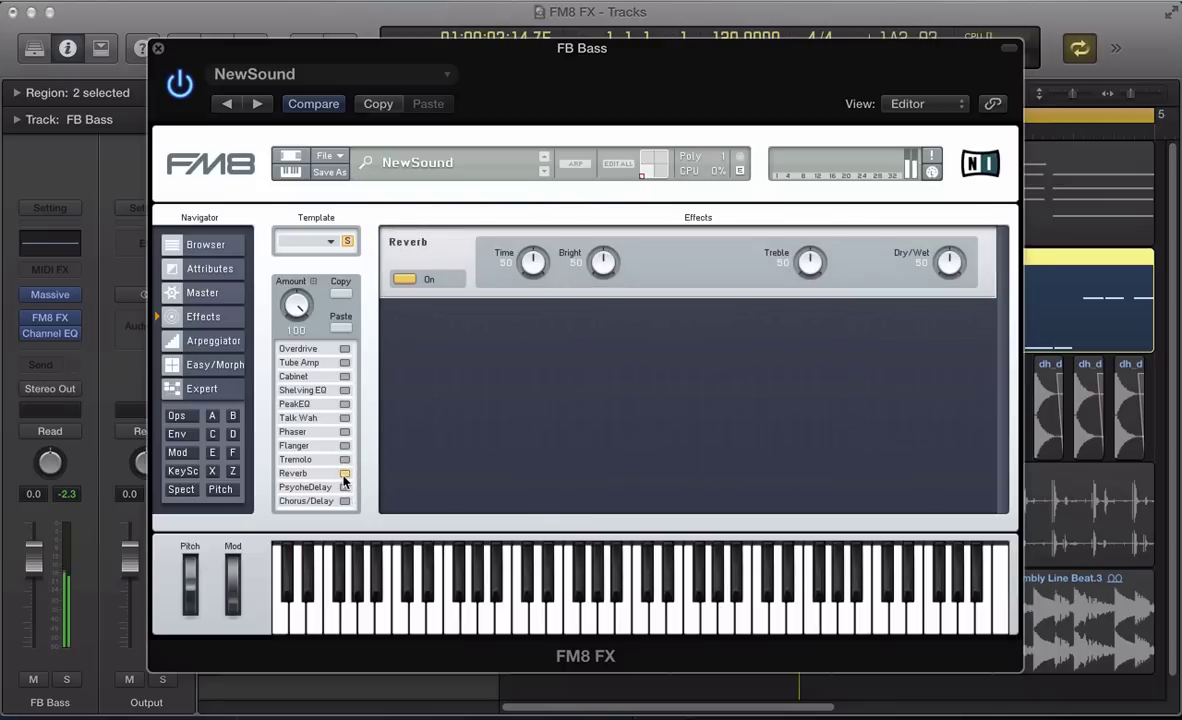
click(344, 473)
click(344, 487)
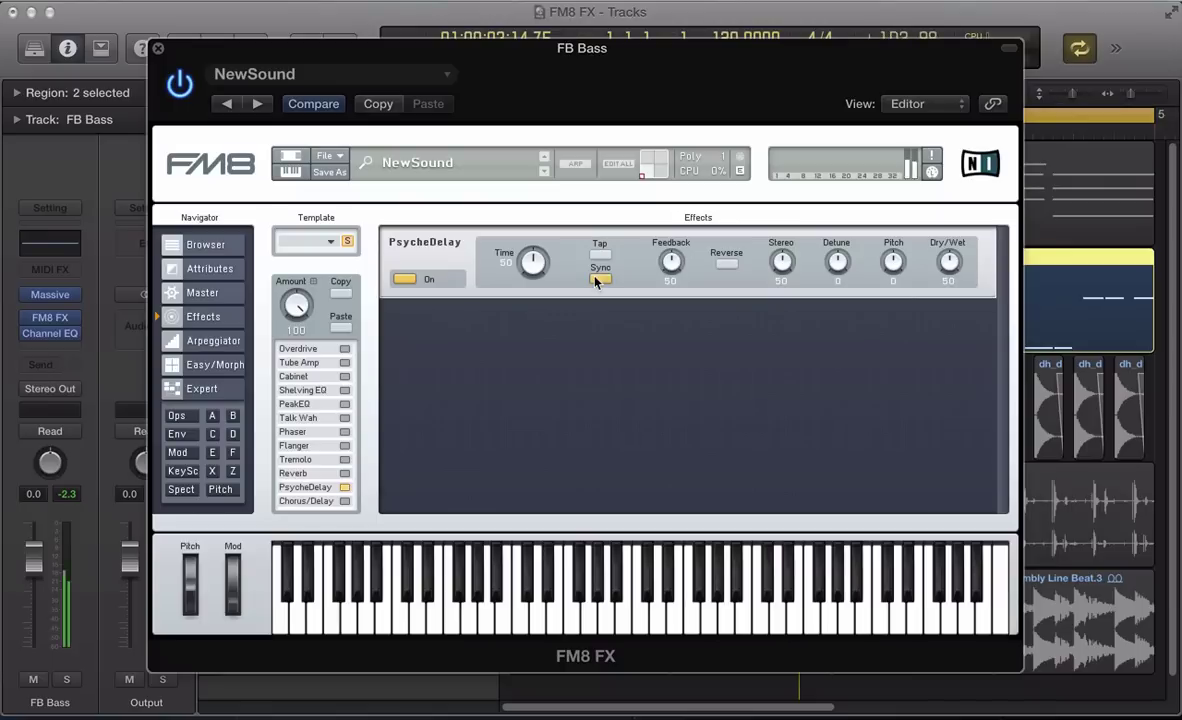
Step: Shorten PsycheDelay Time to about 29, lower Feedback, set Stereo to 0, and sweep Pitch between 12 and -12
drag(527, 270, 529, 291)
drag(670, 262, 675, 282)
drag(781, 262, 817, 401)
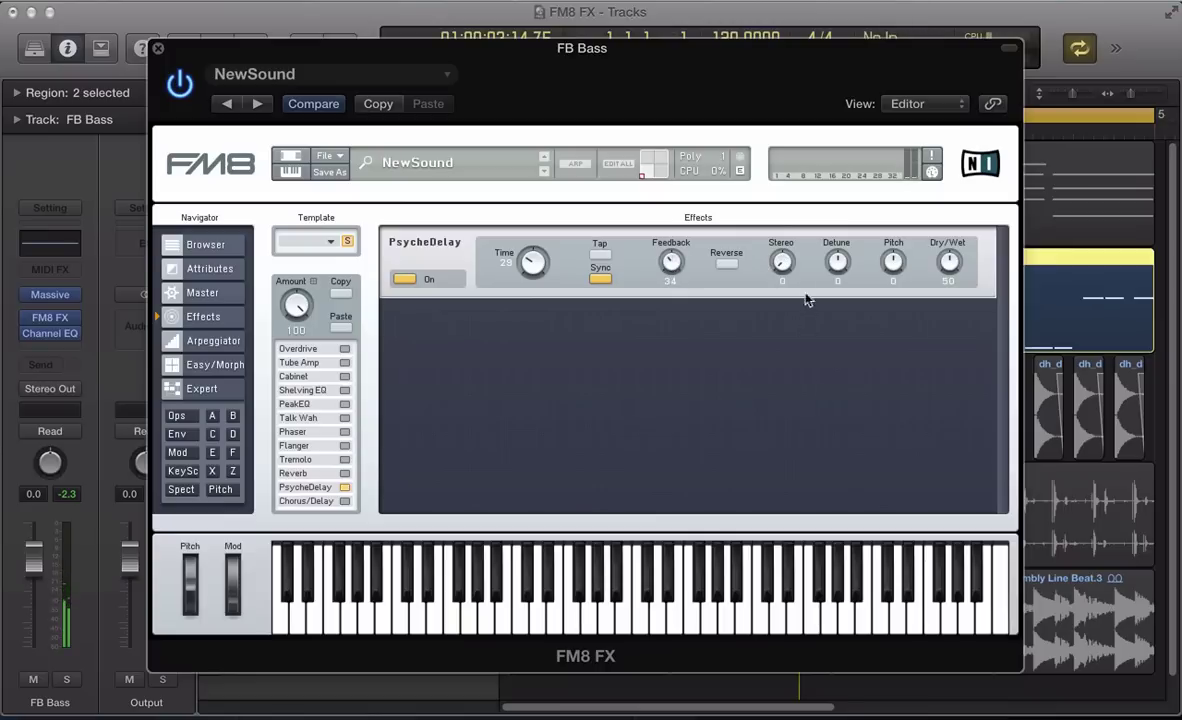
drag(893, 262, 895, 20)
drag(884, 259, 889, 456)
Step: Experiment with Feedback, return Pitch to 0, and toggle tempo Sync off and back on
drag(671, 262, 675, 224)
drag(893, 262, 893, 245)
drag(889, 278, 889, 270)
click(600, 280)
click(600, 281)
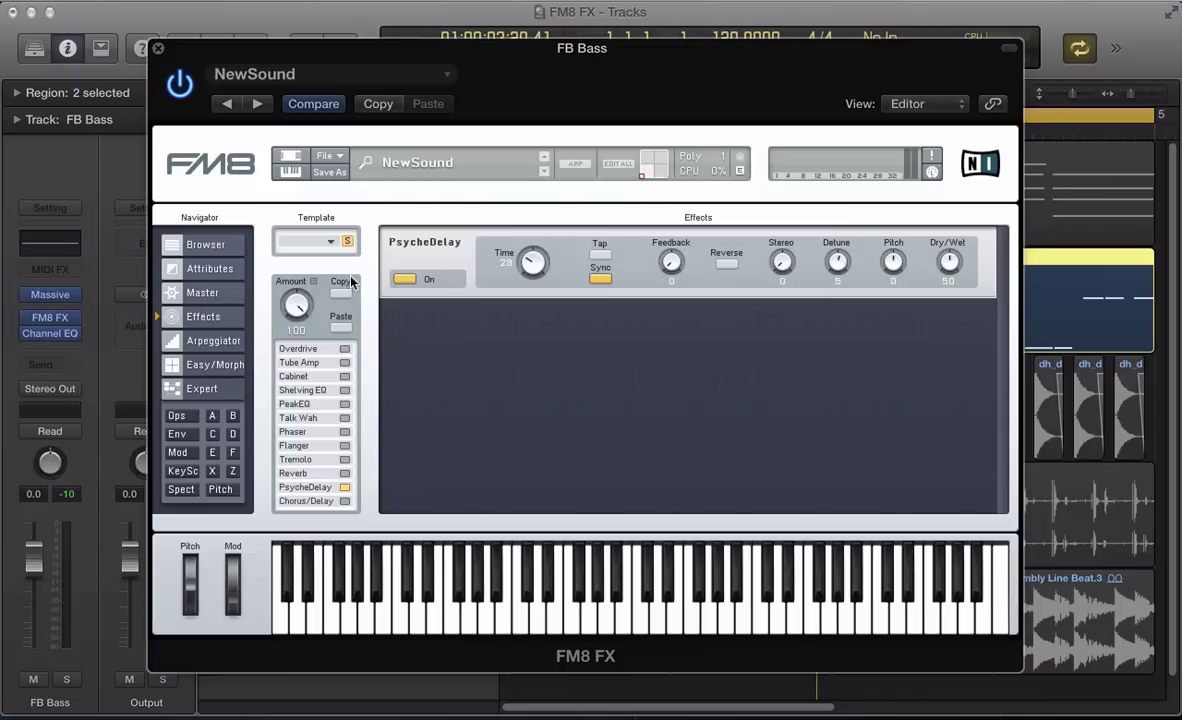
click(403, 280)
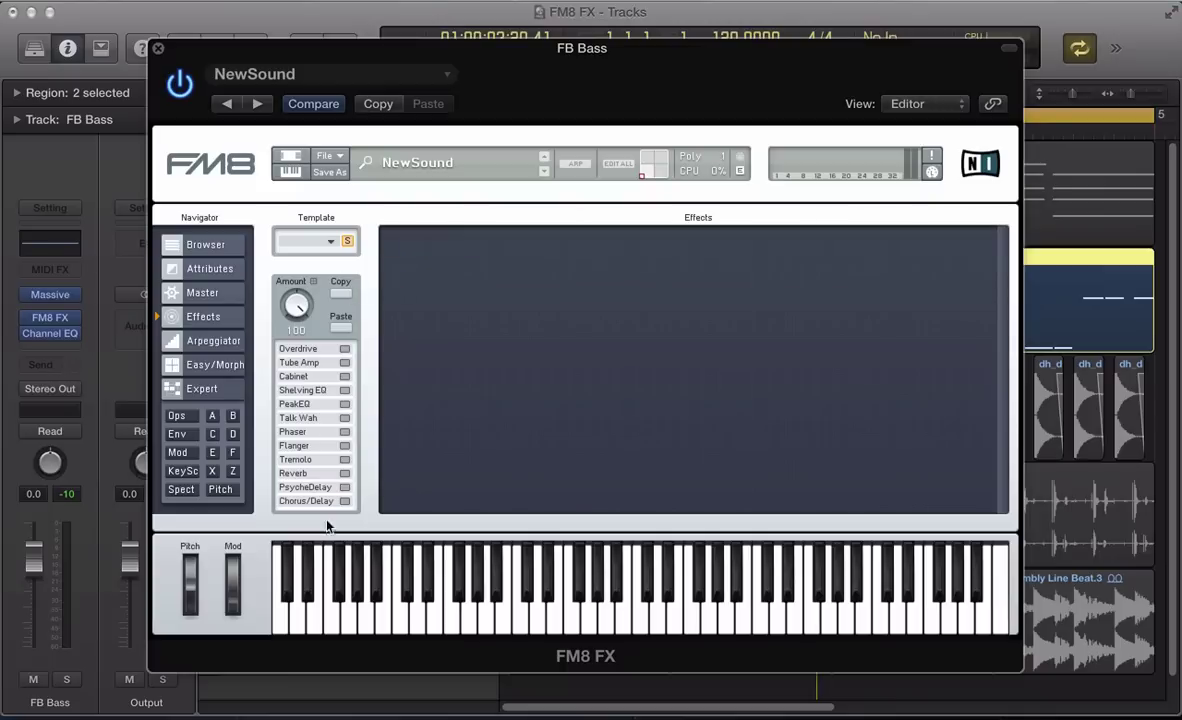
click(344, 501)
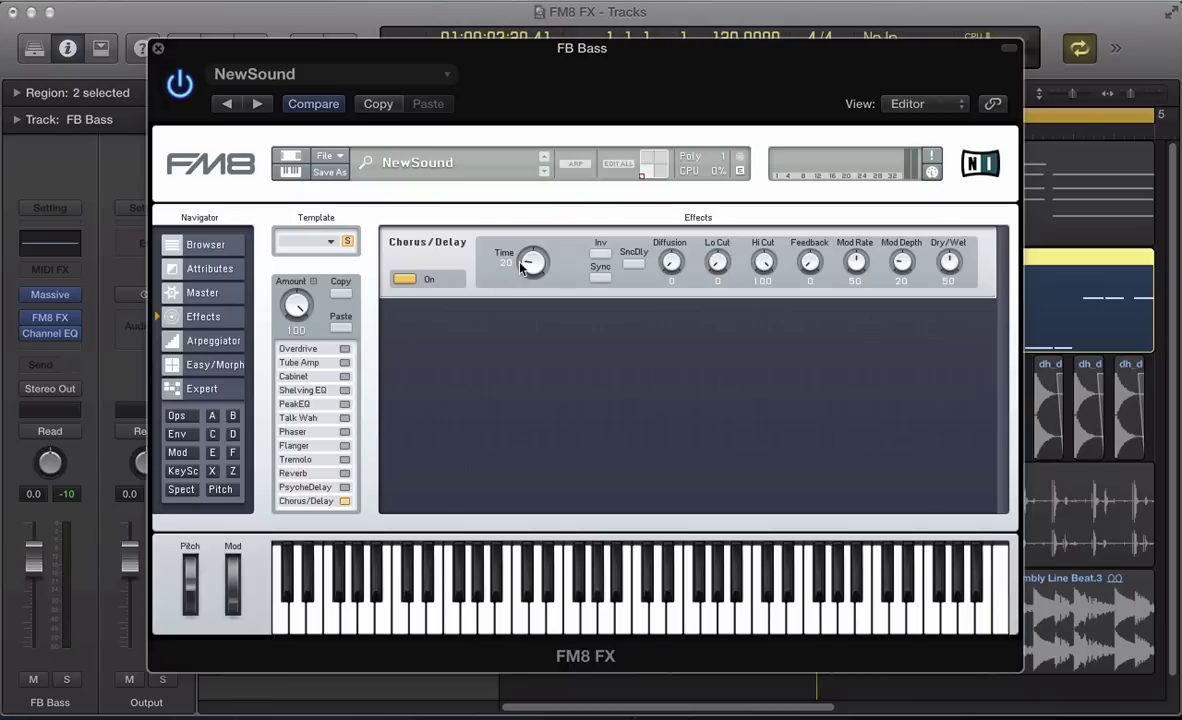
drag(519, 266, 500, 238)
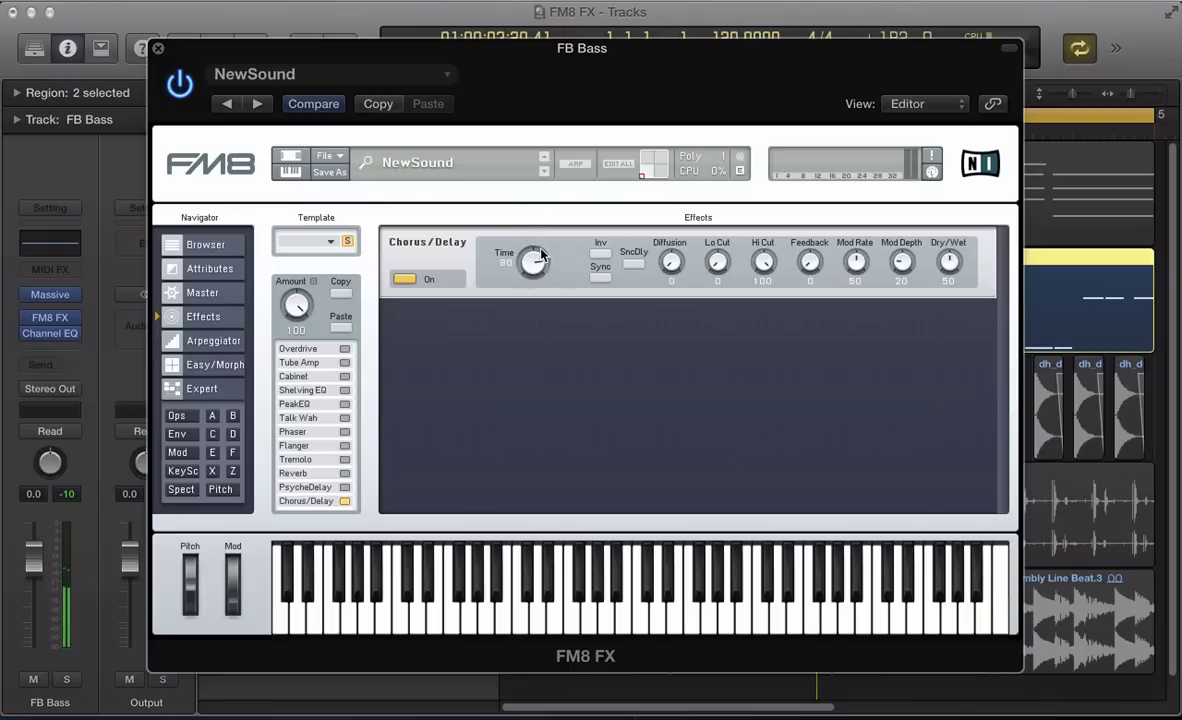
click(344, 501)
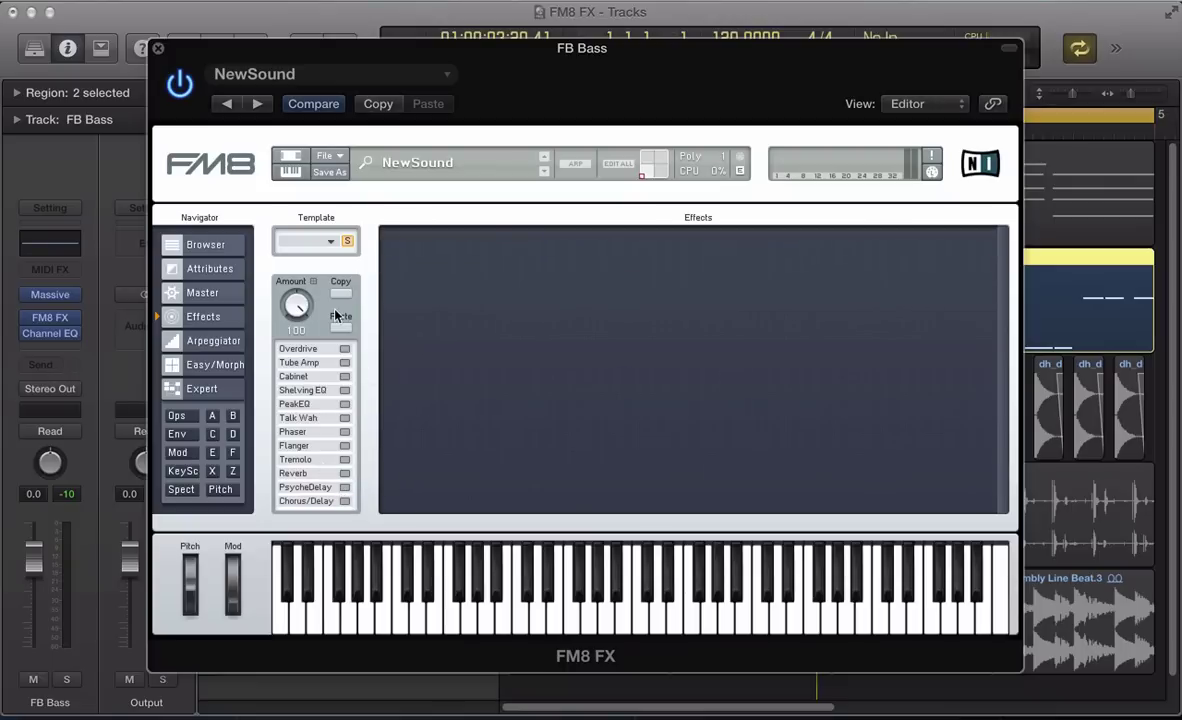
Step: On the Ops page, try FM Matrix amounts such as 31, then route operator F to the output at 92
click(177, 418)
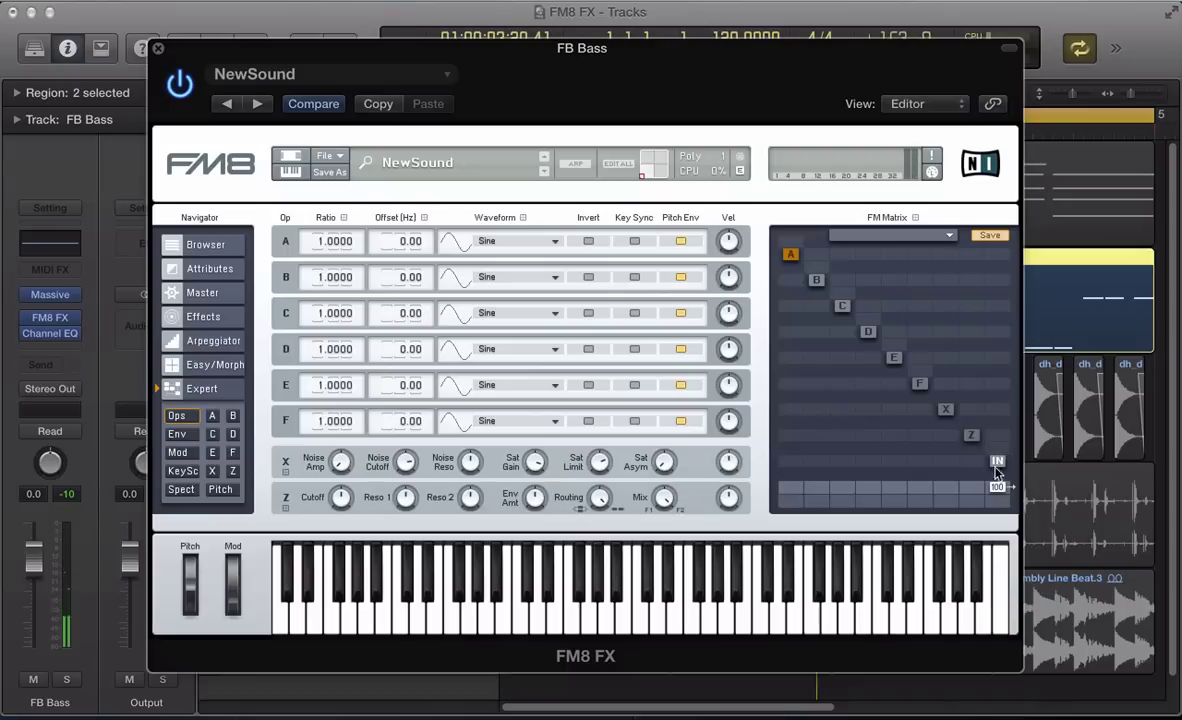
mouse_move(72, 320)
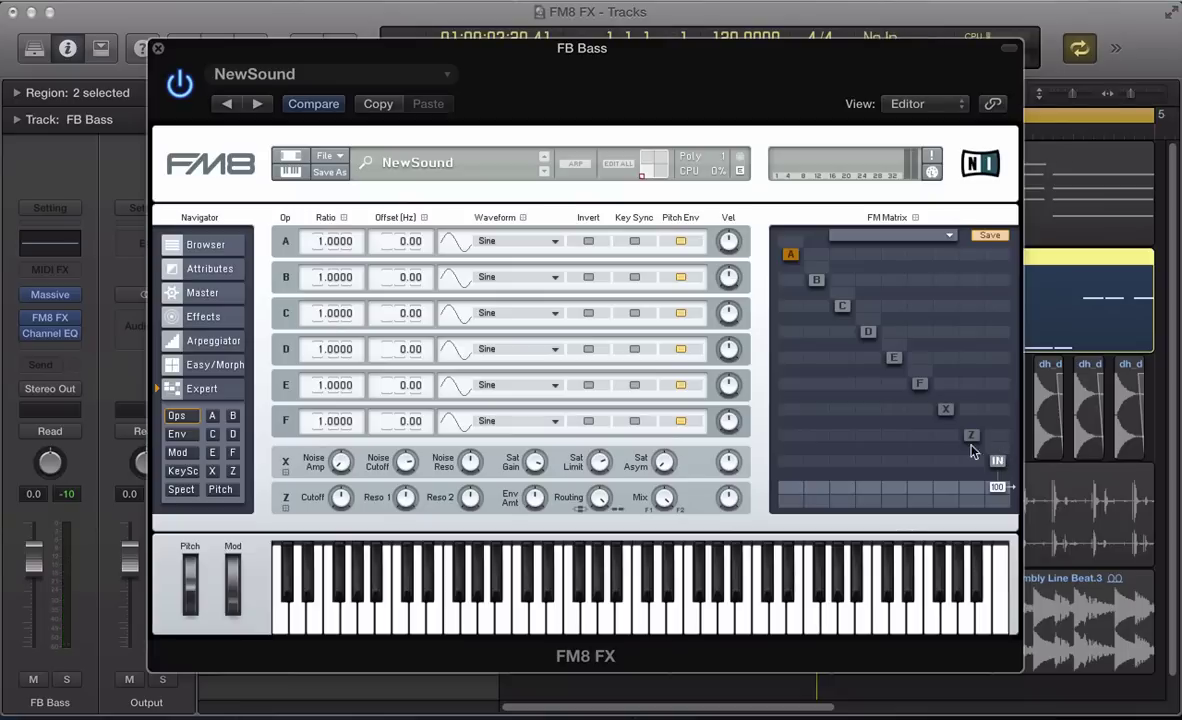
drag(999, 457, 1000, 401)
drag(996, 445, 841, 268)
drag(1001, 455, 1001, 456)
drag(918, 465, 922, 390)
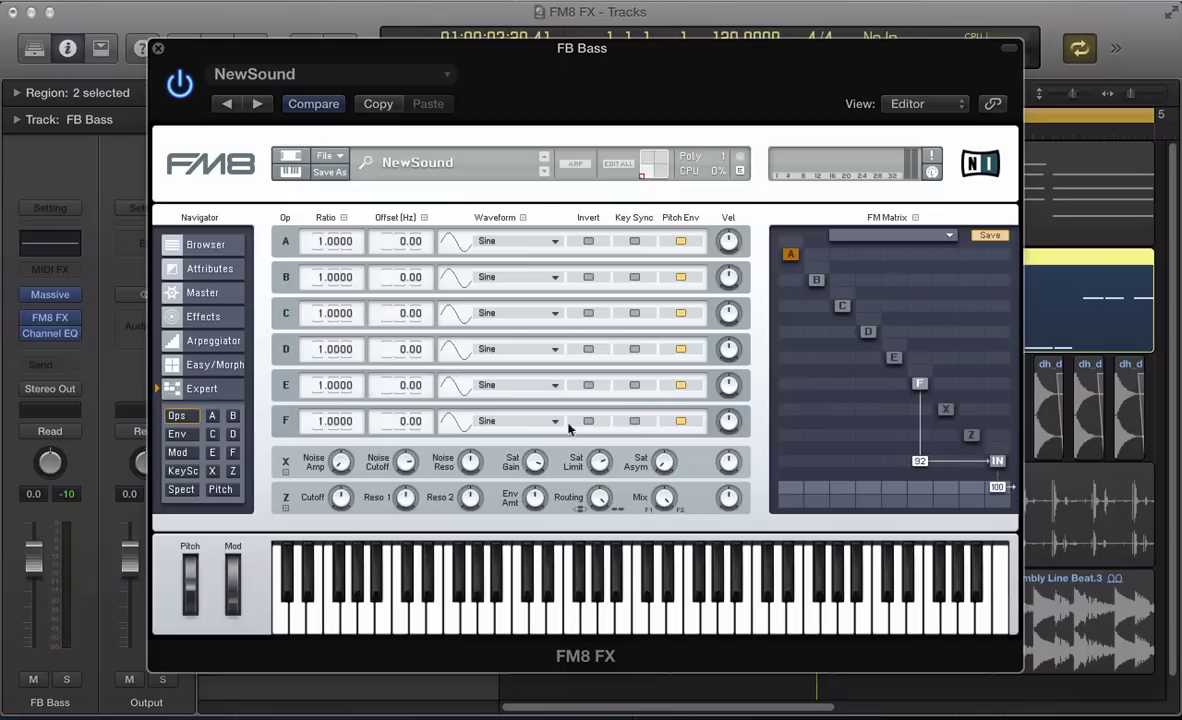
Step: Give operator F the 10th Formant waveform with key sync on and ratio 4.1
click(483, 420)
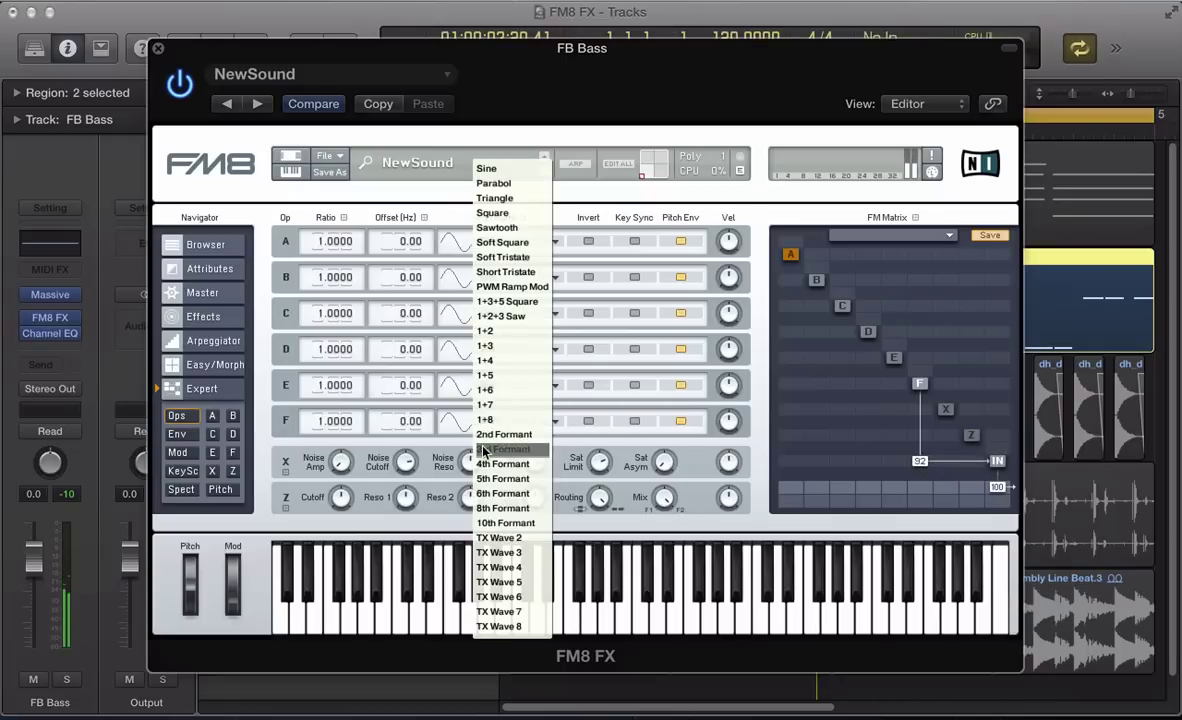
click(484, 450)
click(488, 421)
click(492, 523)
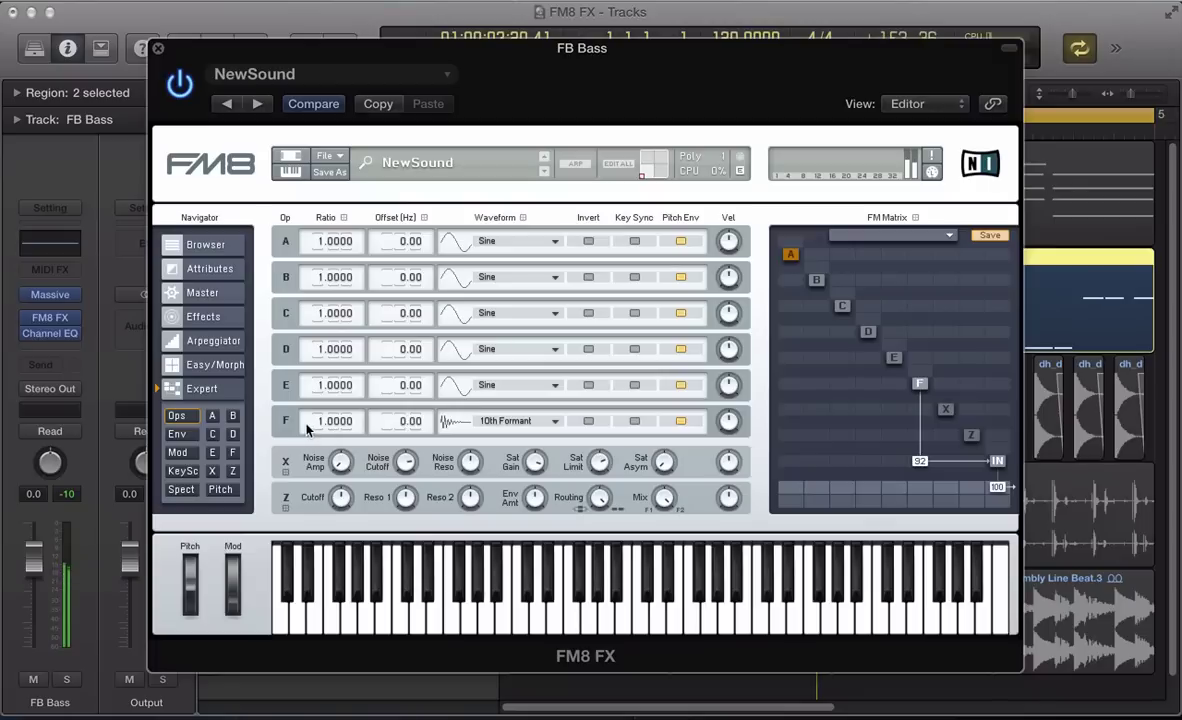
click(634, 421)
drag(316, 421, 317, 352)
drag(321, 406, 326, 371)
Step: Set operator E to ratio 2.3 with a Soft Square waveform
drag(317, 390, 328, 378)
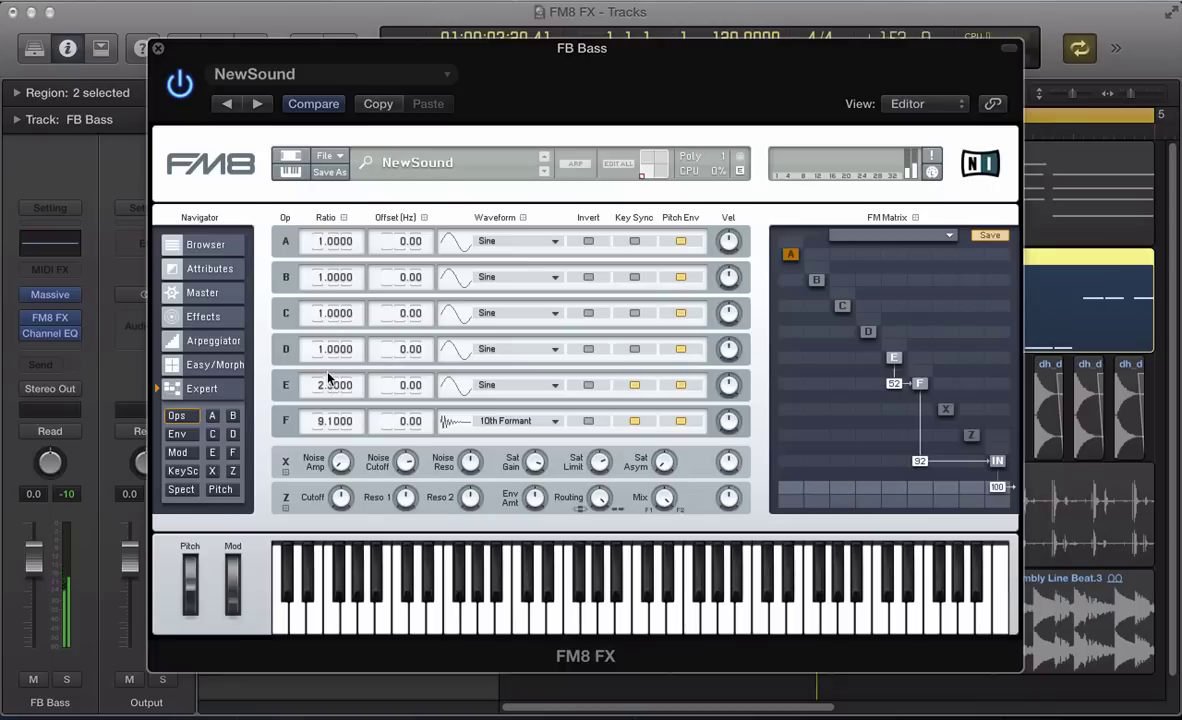
click(485, 385)
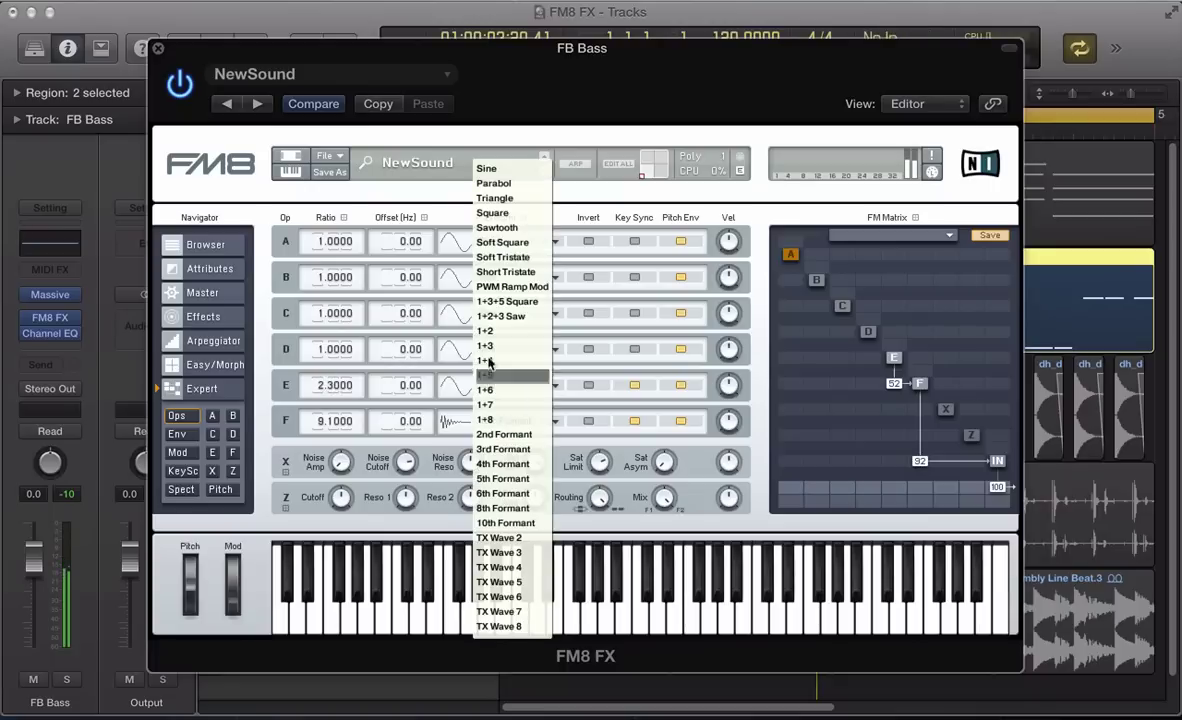
click(500, 242)
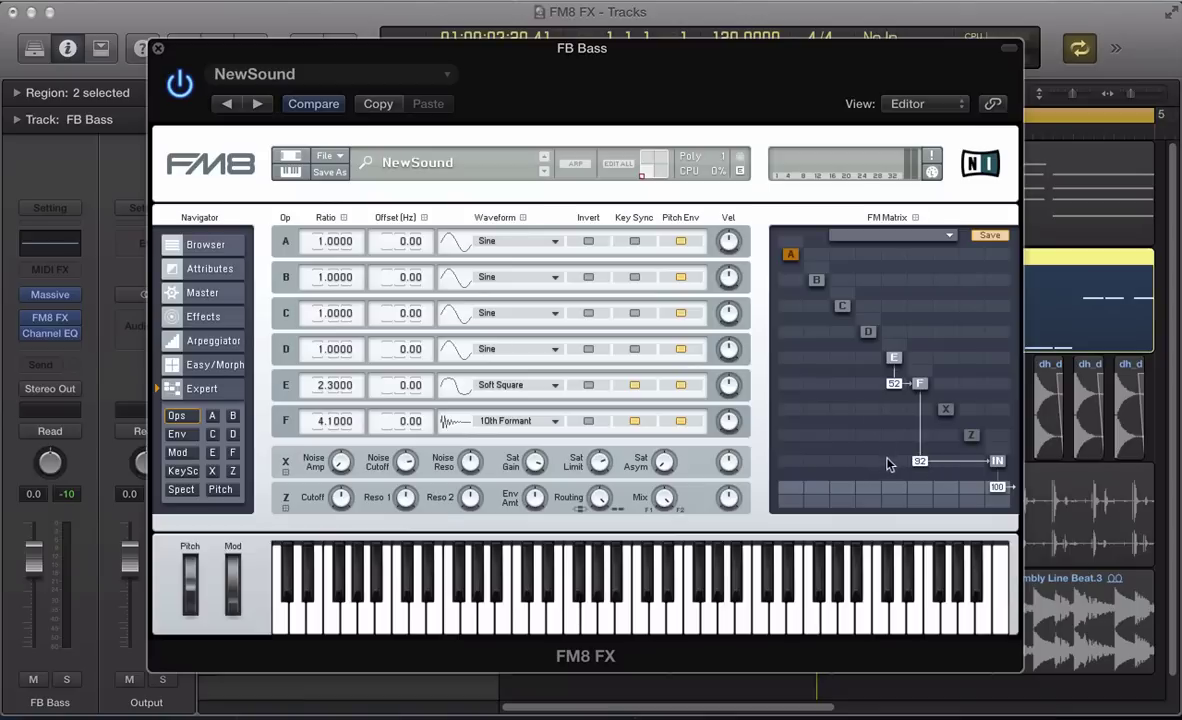
Step: Rework FM Matrix cells, removing operator E and F output routings, leaving only the input at 100
drag(887, 464, 878, 424)
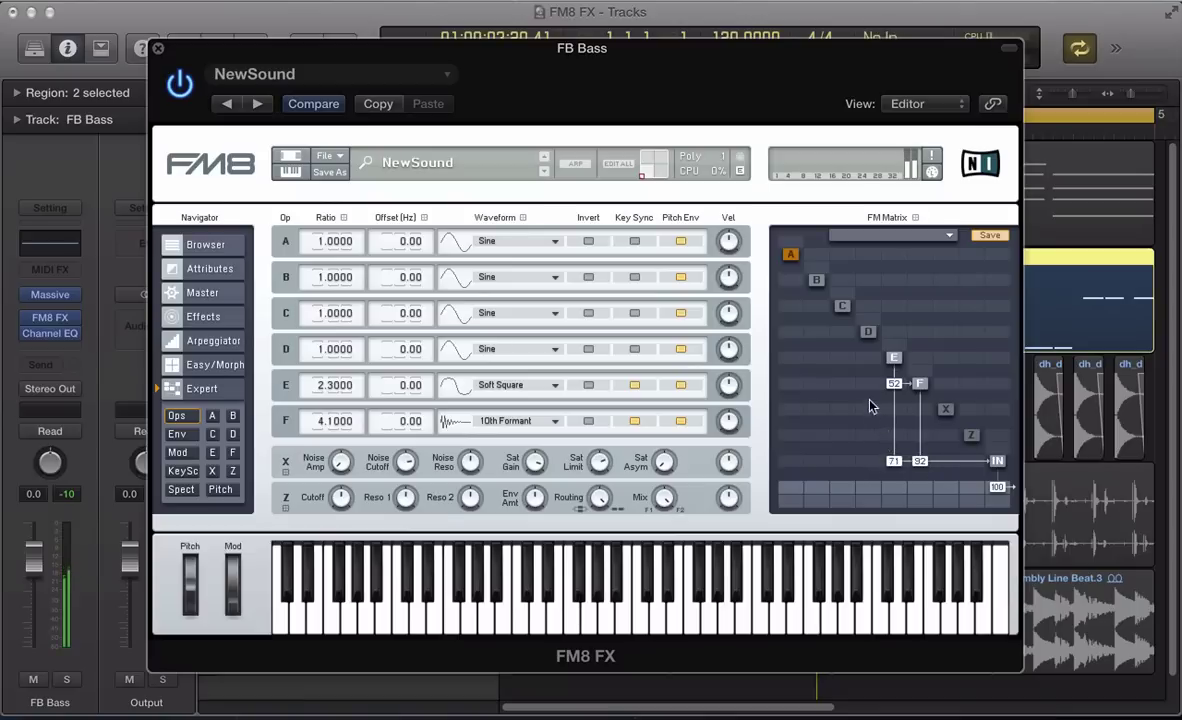
mouse_move(989, 361)
mouse_down()
mouse_move(995, 322)
mouse_move(995, 372)
mouse_up()
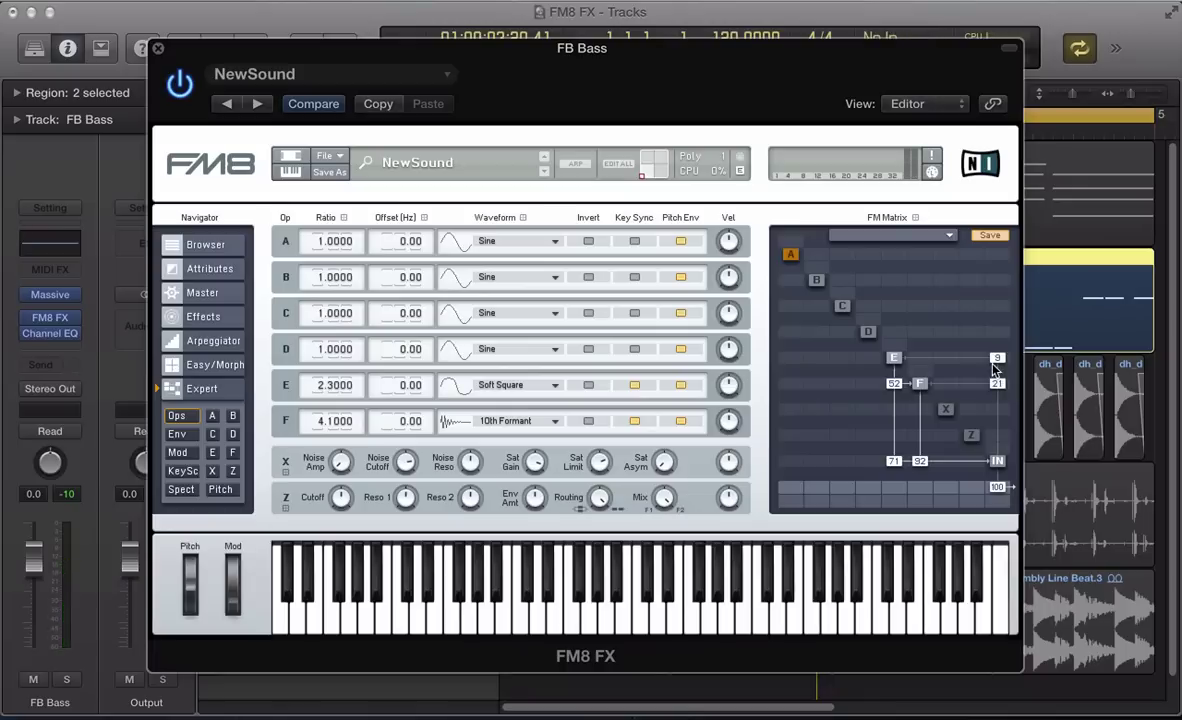
drag(993, 370, 838, 360)
drag(890, 459, 893, 466)
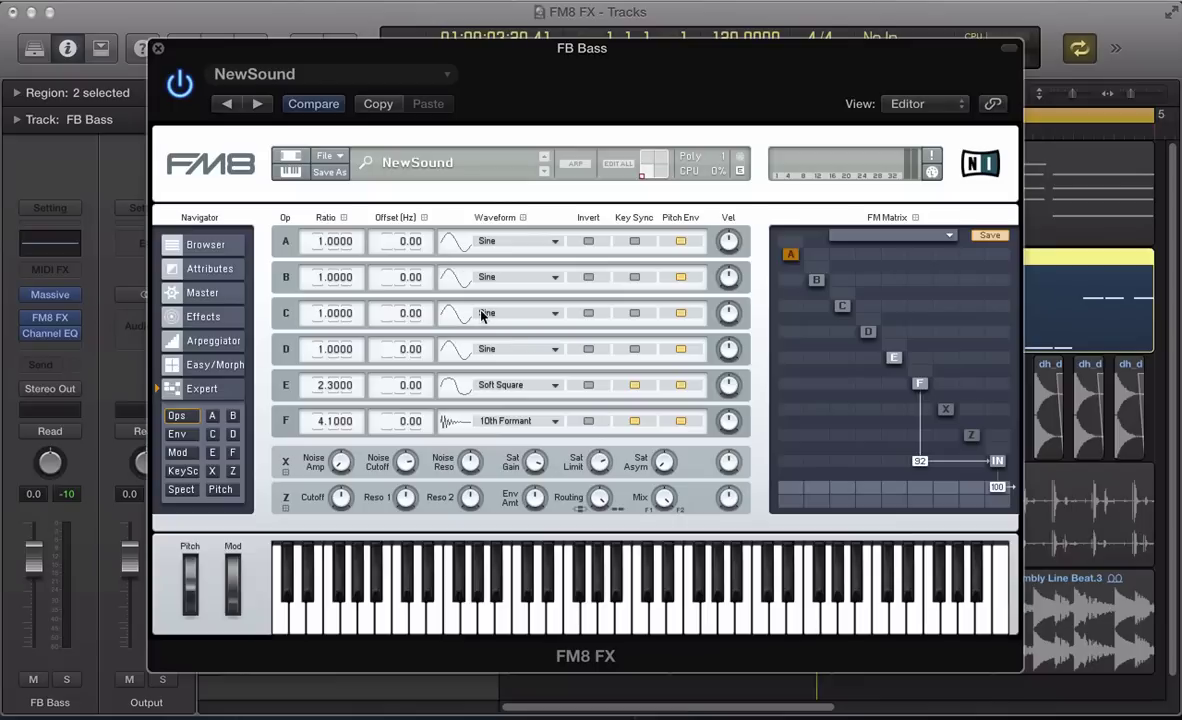
drag(1001, 448, 1006, 416)
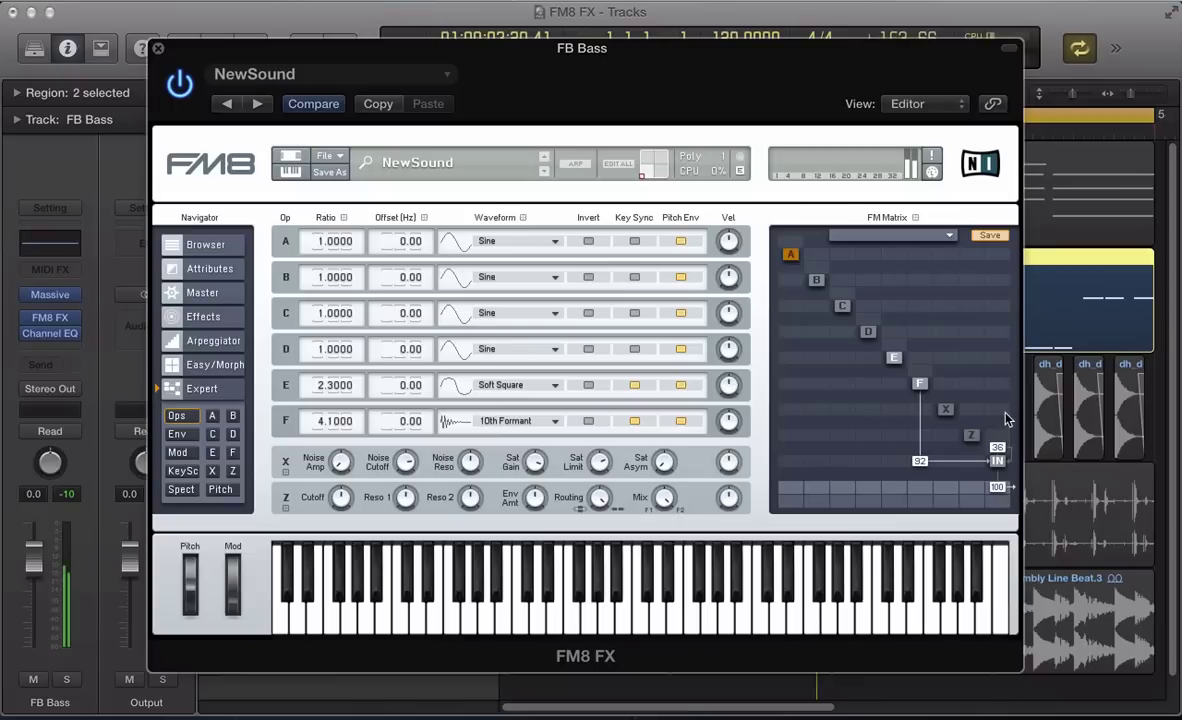
click(203, 316)
click(177, 418)
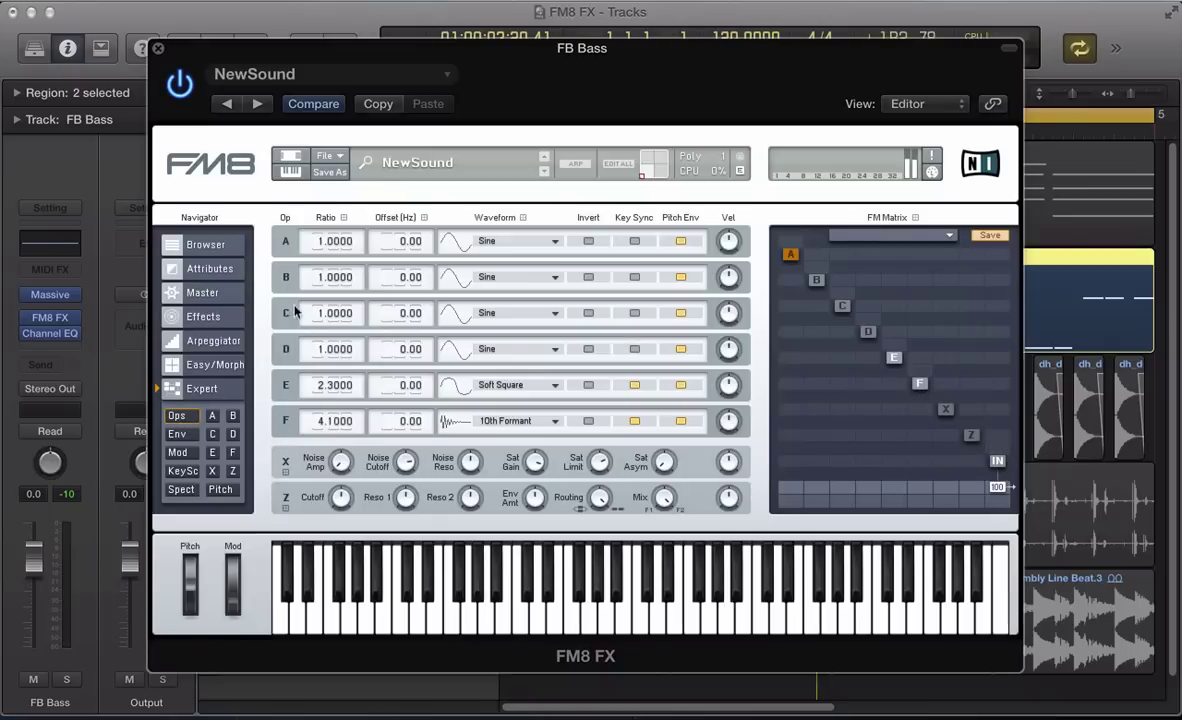
Step: Try the SciFi Converter and Inverse Flanger effect templates
click(190, 314)
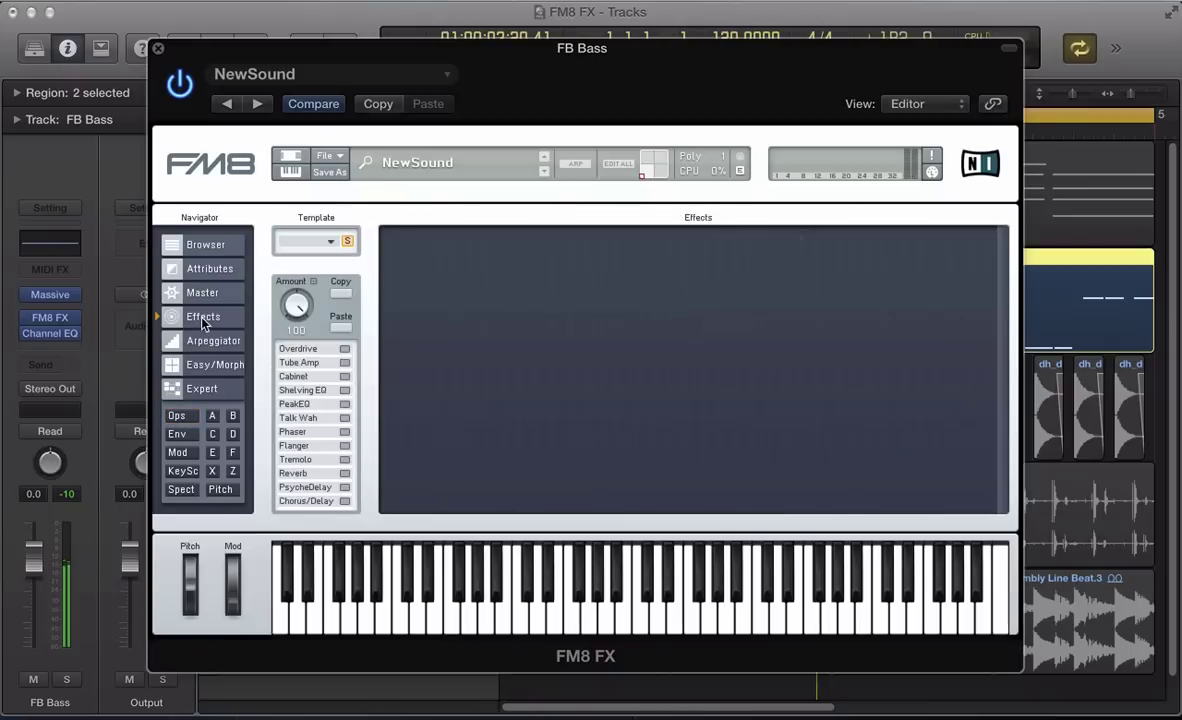
click(330, 245)
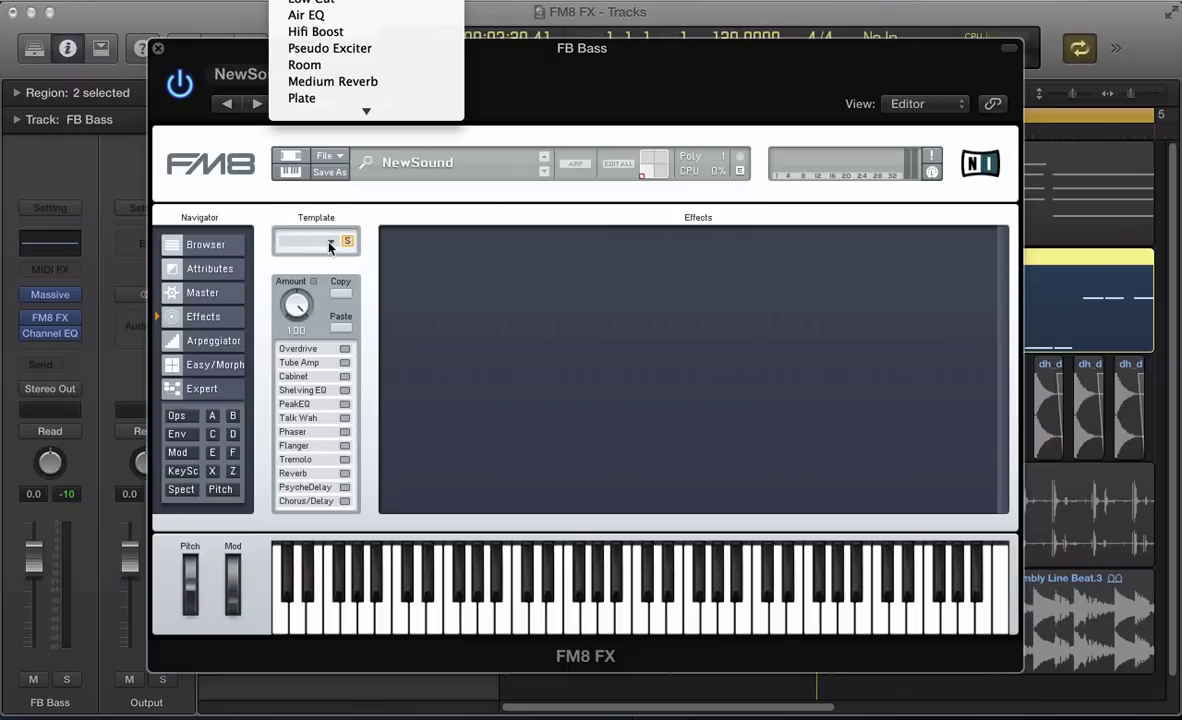
mouse_move(338, 113)
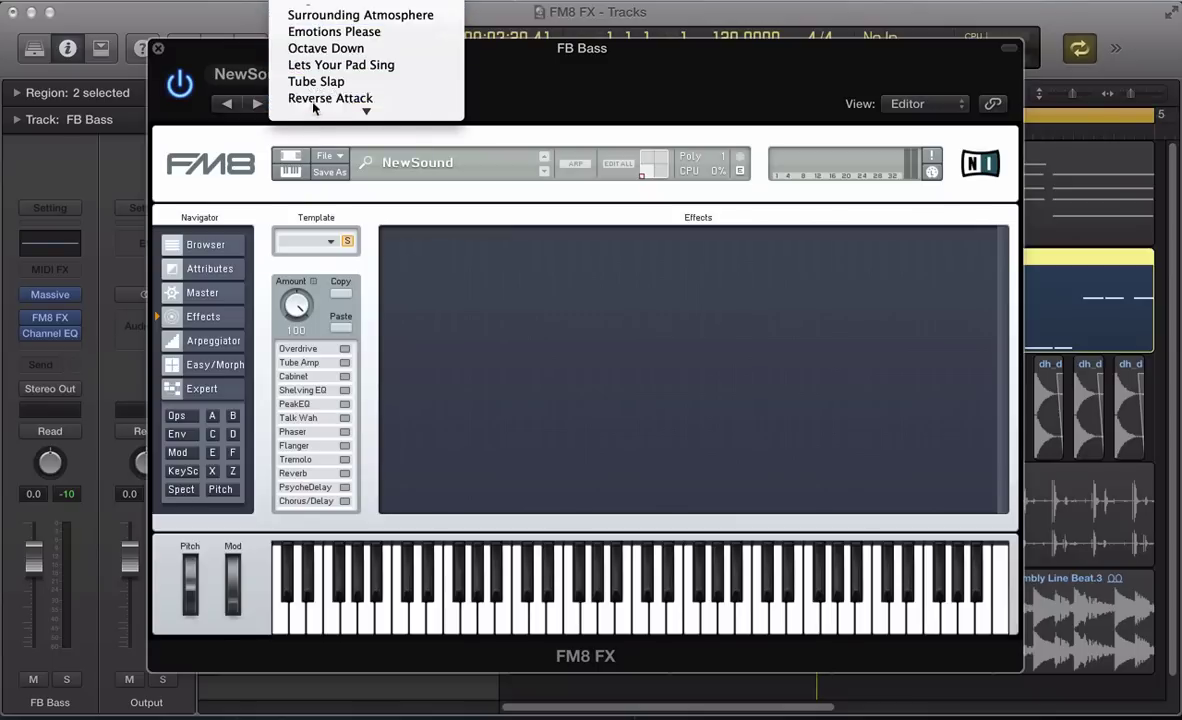
click(301, 32)
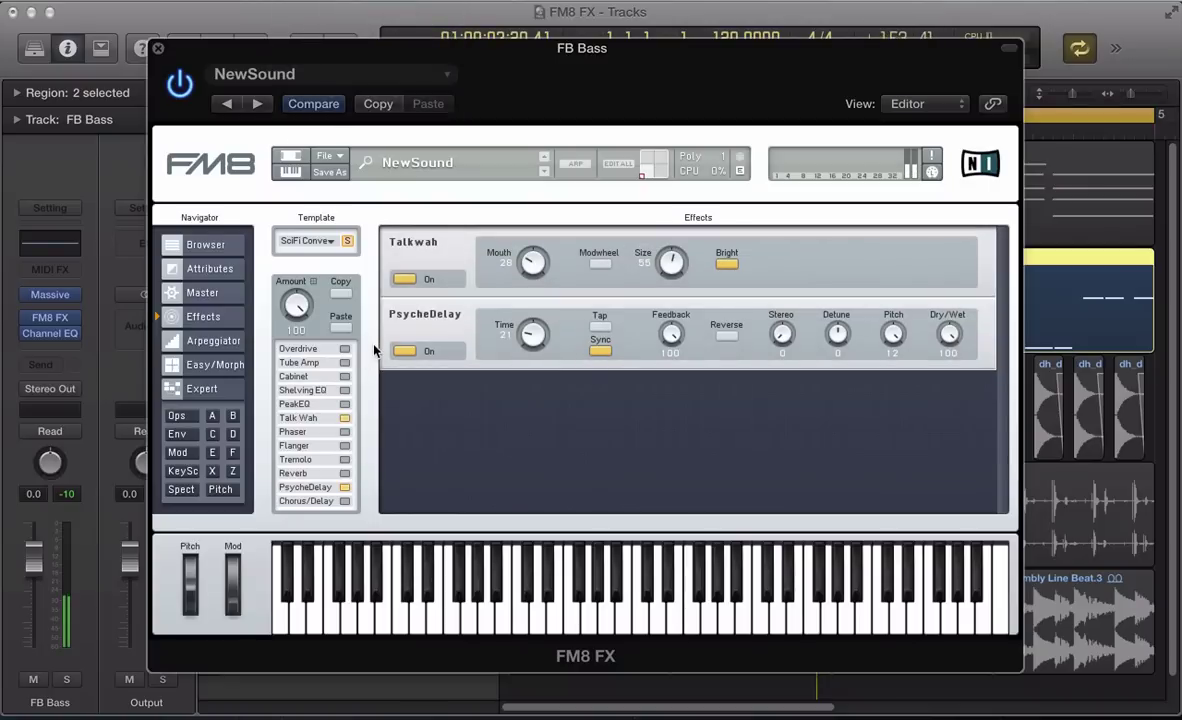
click(306, 238)
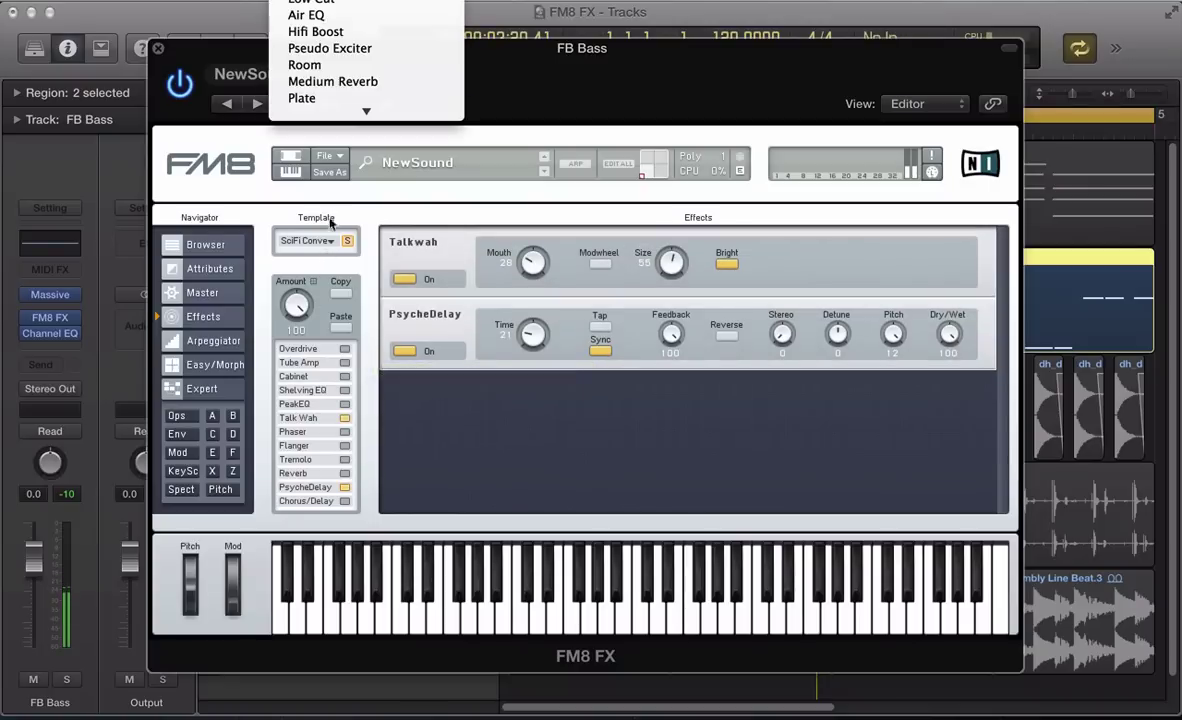
mouse_move(366, 110)
click(330, 64)
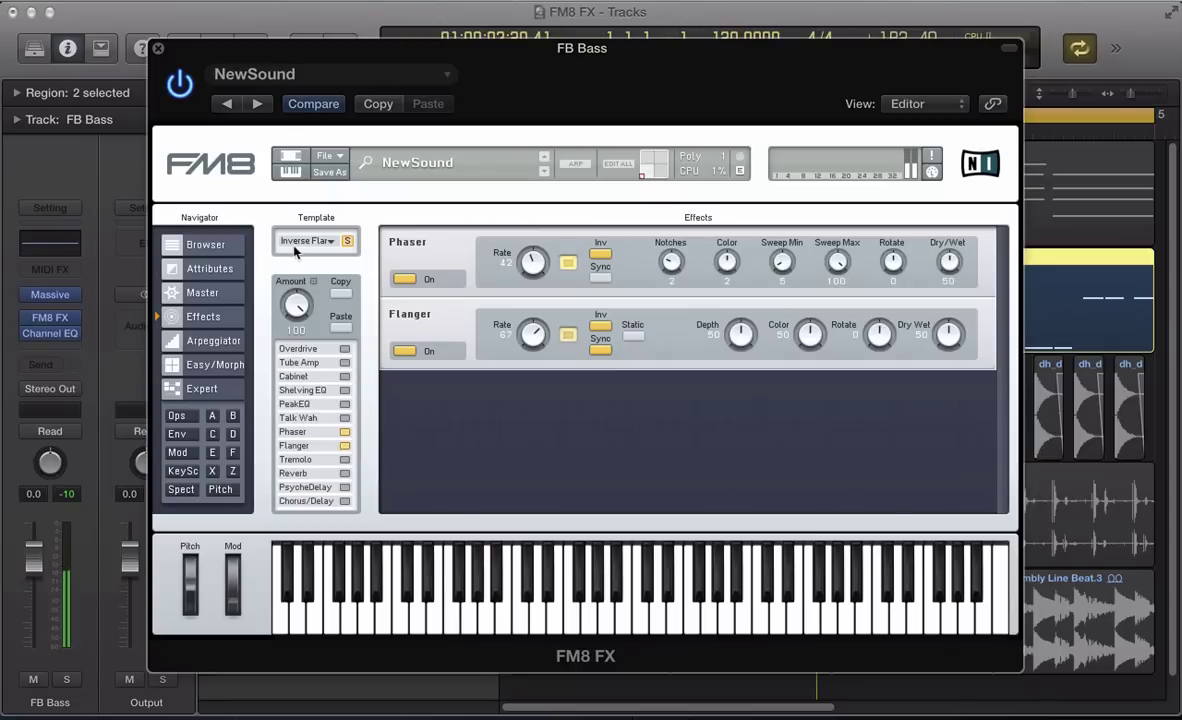
Step: Try Slapping Chorus and Modwheel Talk Wah templates, then settle on the Low Cut template
click(305, 241)
mouse_move(315, 110)
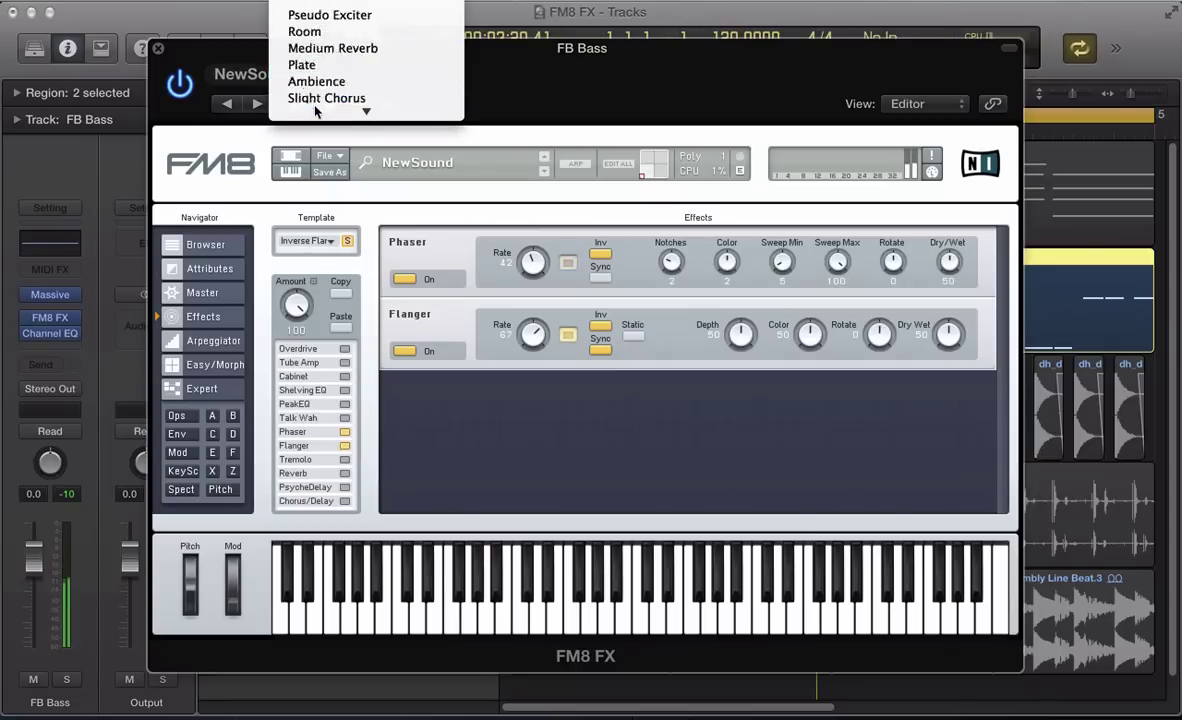
click(320, 66)
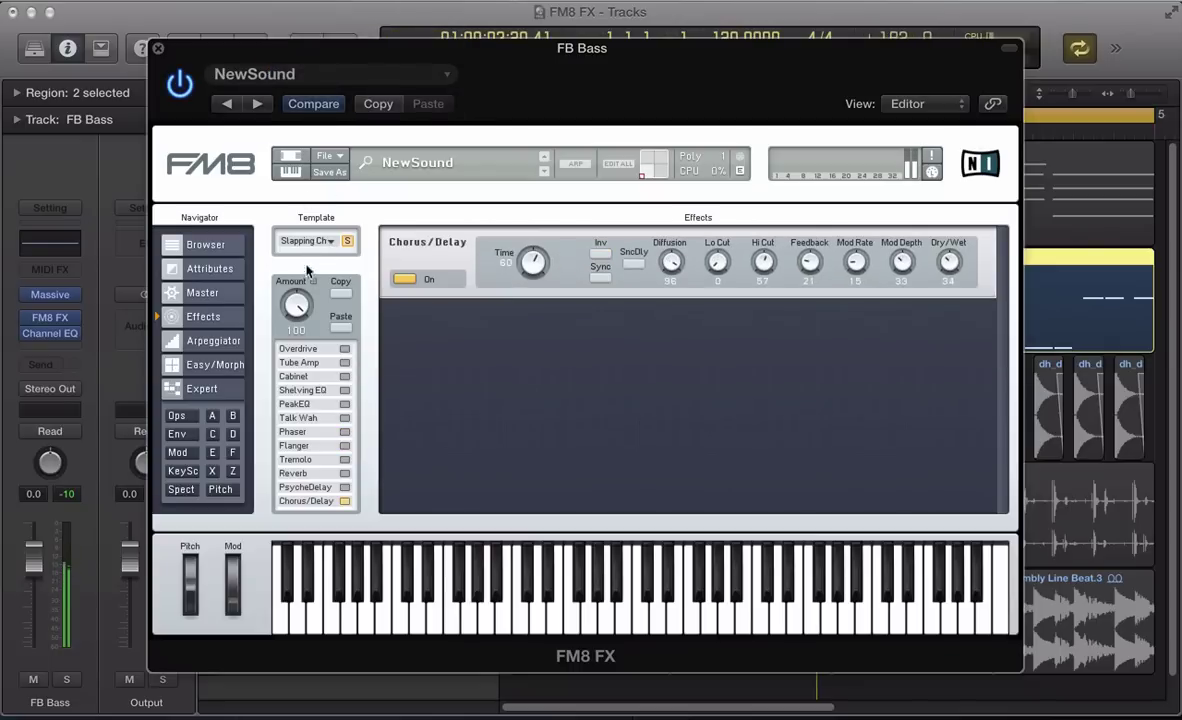
click(305, 241)
mouse_move(300, 105)
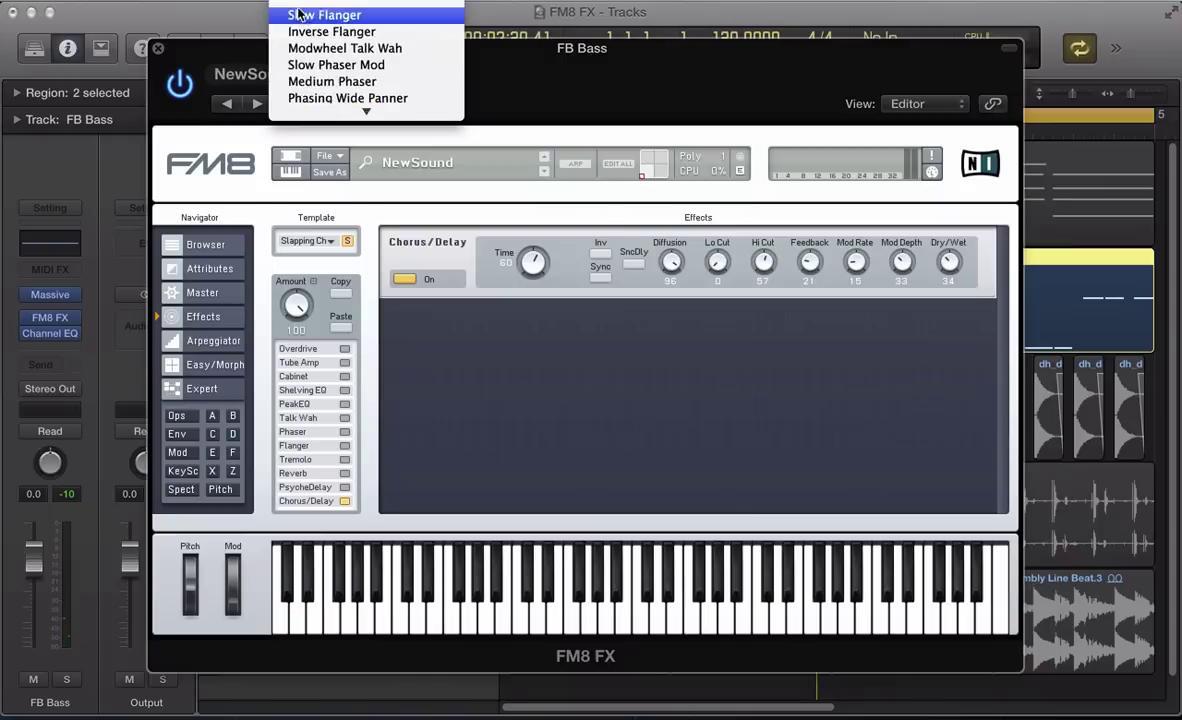
scroll(290, 96, down, 3)
scroll(310, 110, up, 5)
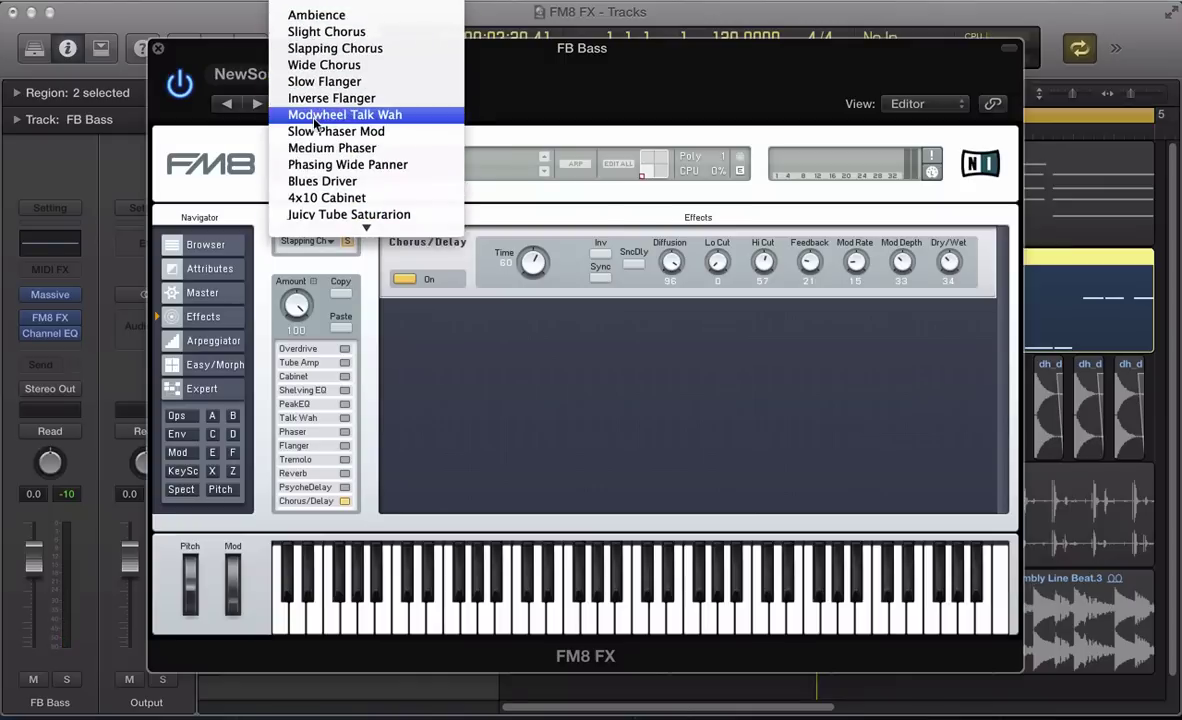
click(314, 117)
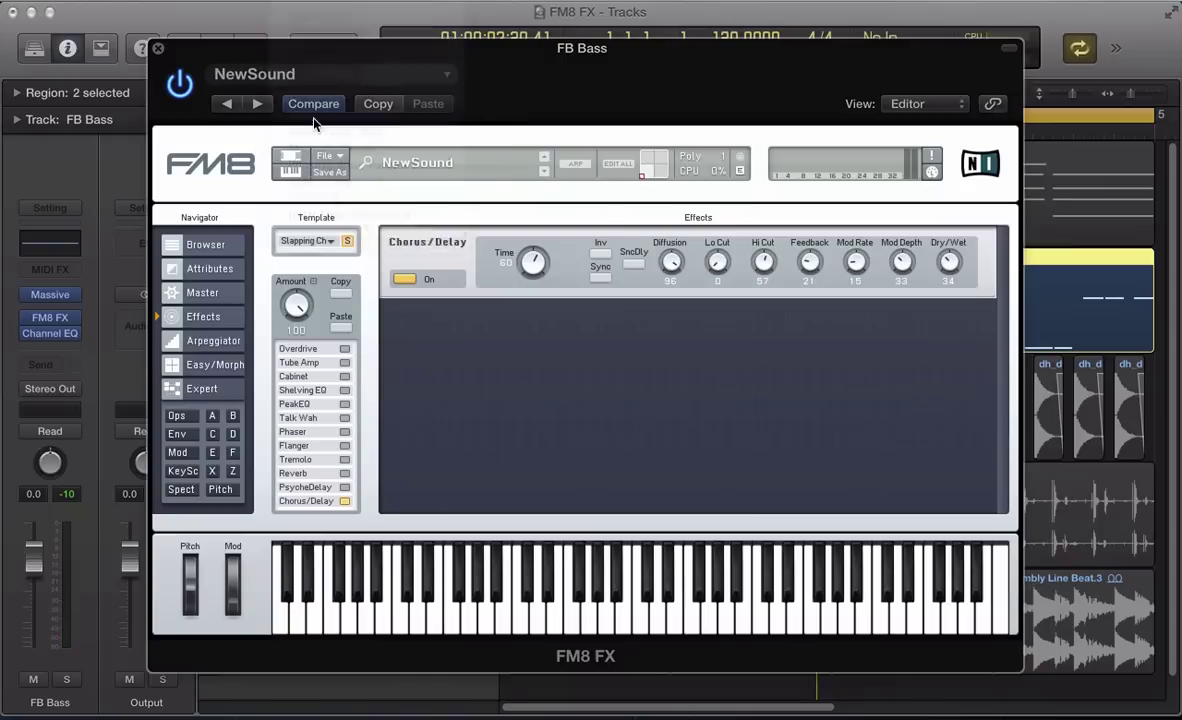
click(331, 242)
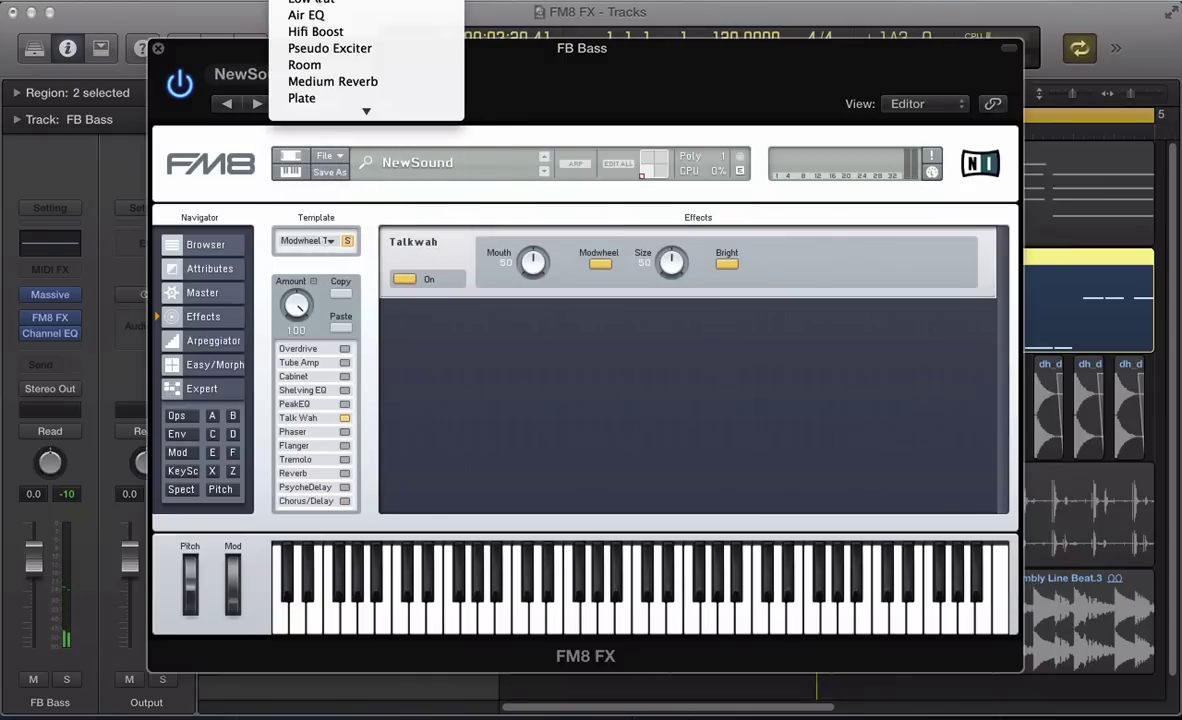
click(318, 10)
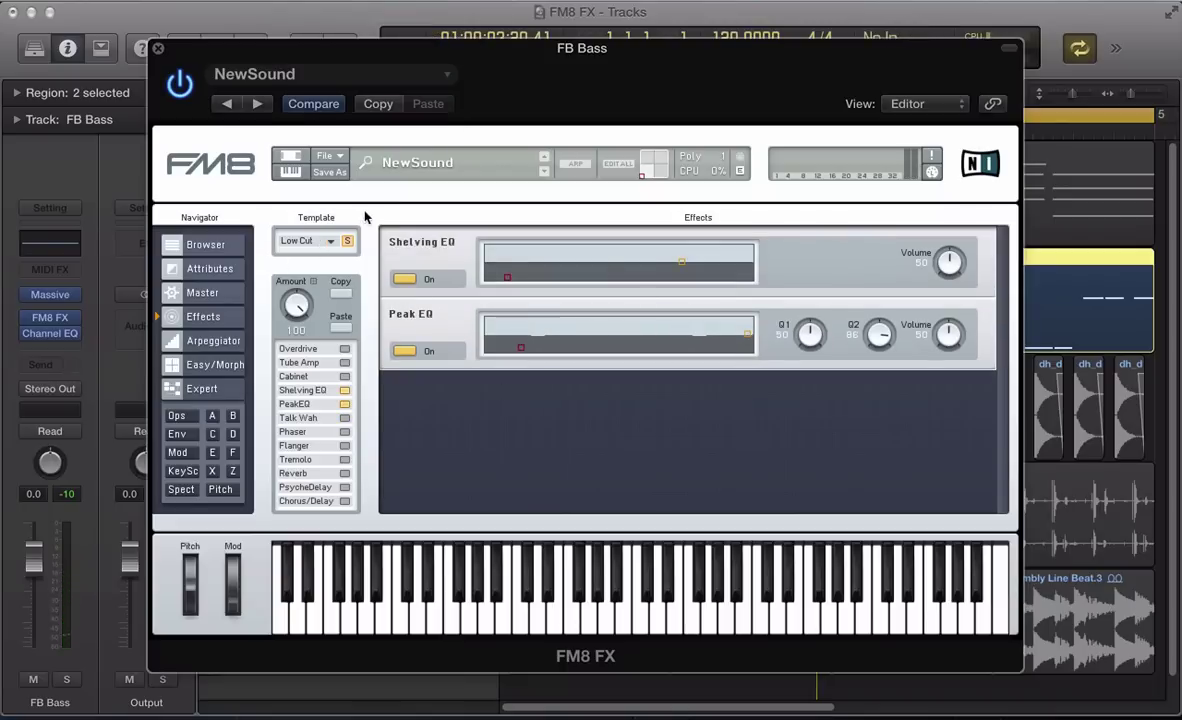
Step: Keep the Low Cut template, raise the Shelving EQ curve and add a peak to the Peak EQ
click(324, 242)
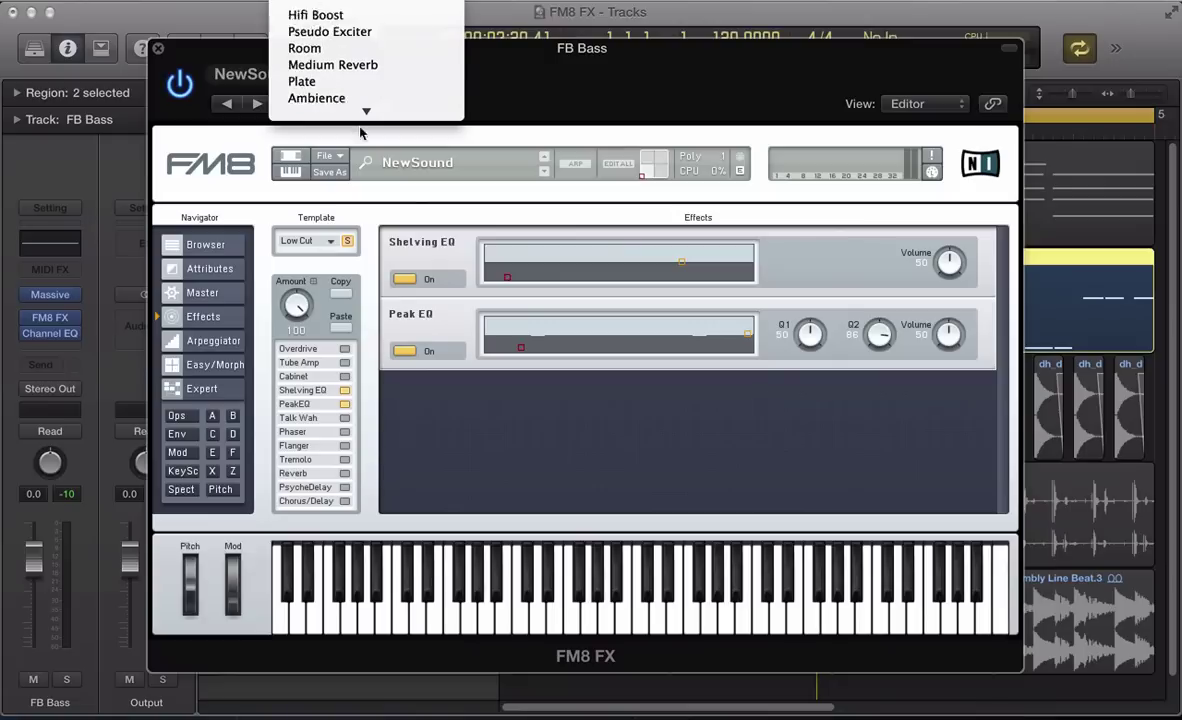
click(398, 323)
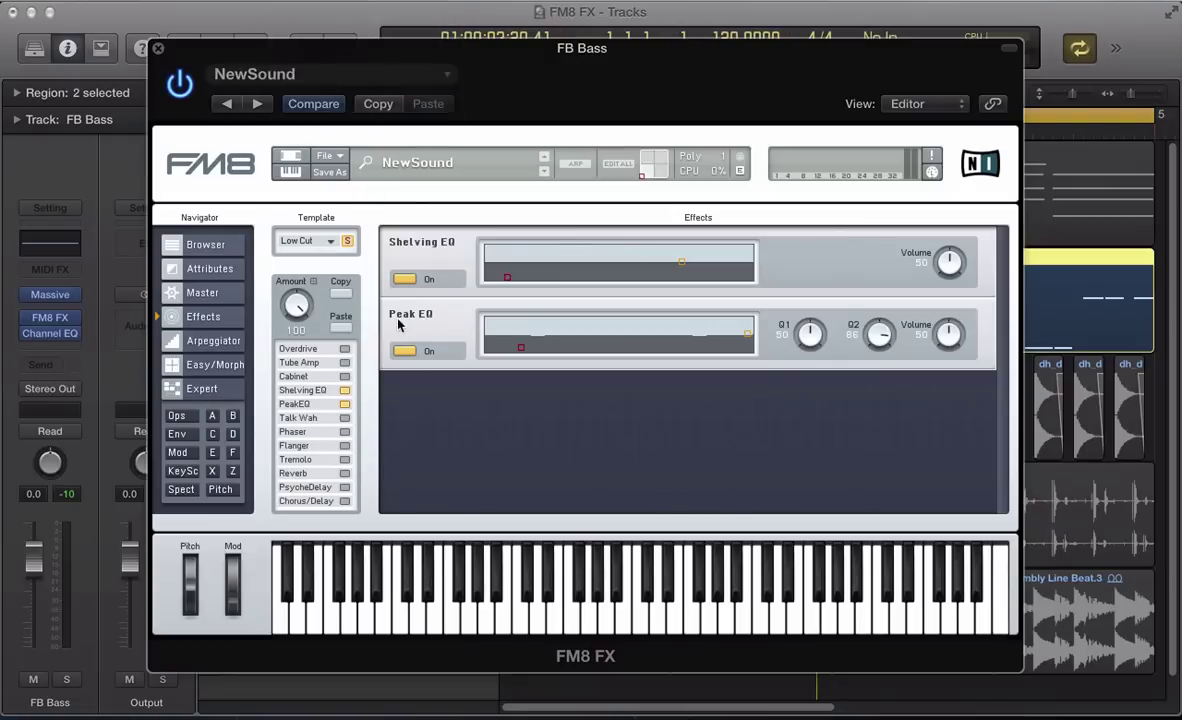
drag(509, 278, 572, 267)
mouse_move(681, 264)
mouse_down()
mouse_move(699, 258)
mouse_move(672, 263)
mouse_up()
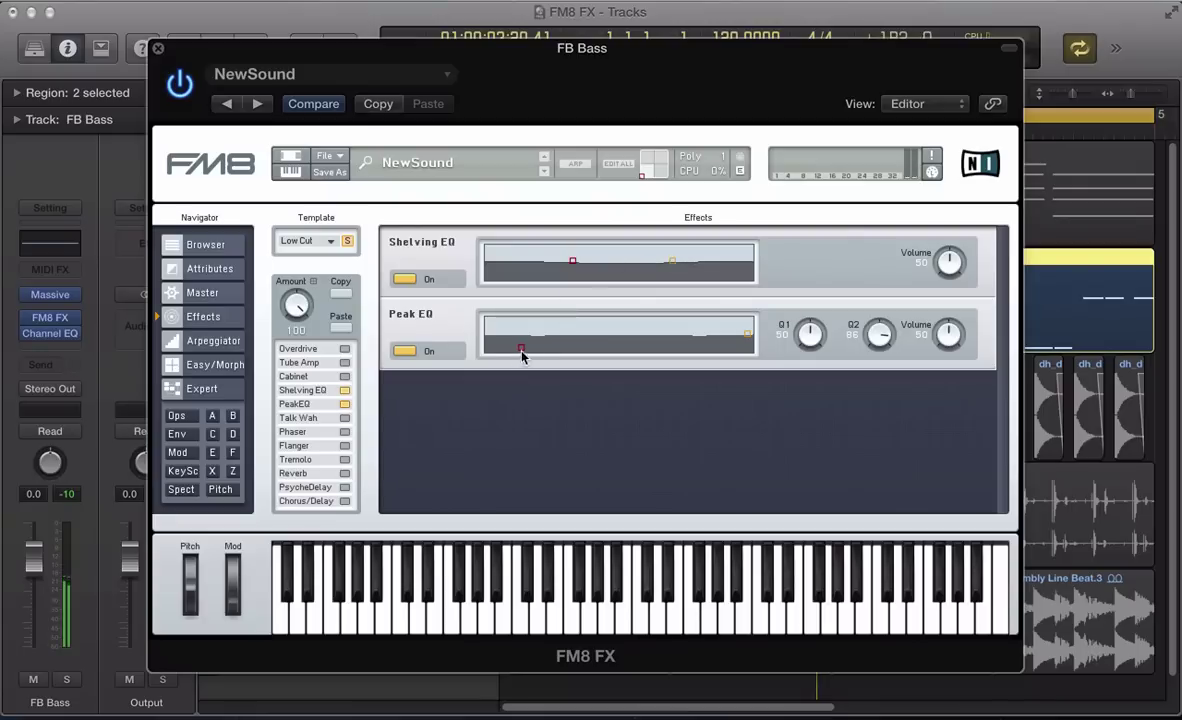
drag(521, 348, 557, 335)
Step: Switch on Overdrive with slightly more drive and volume lowered to 43
click(344, 349)
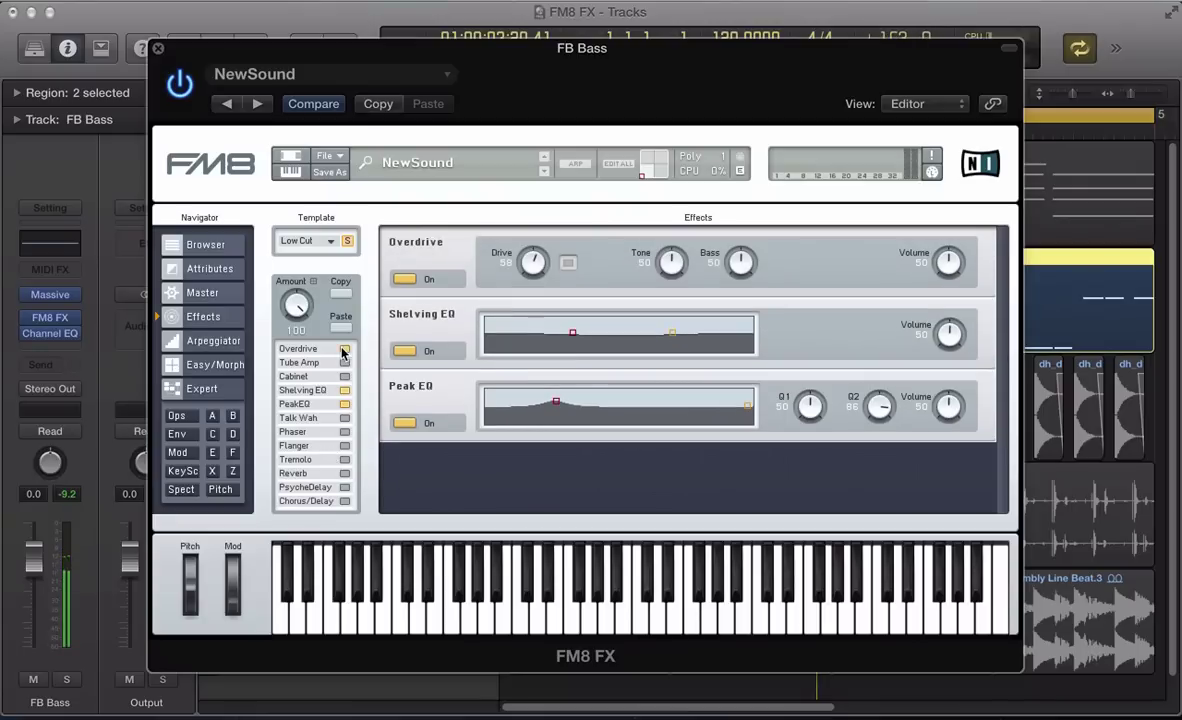
drag(535, 256, 535, 252)
click(567, 262)
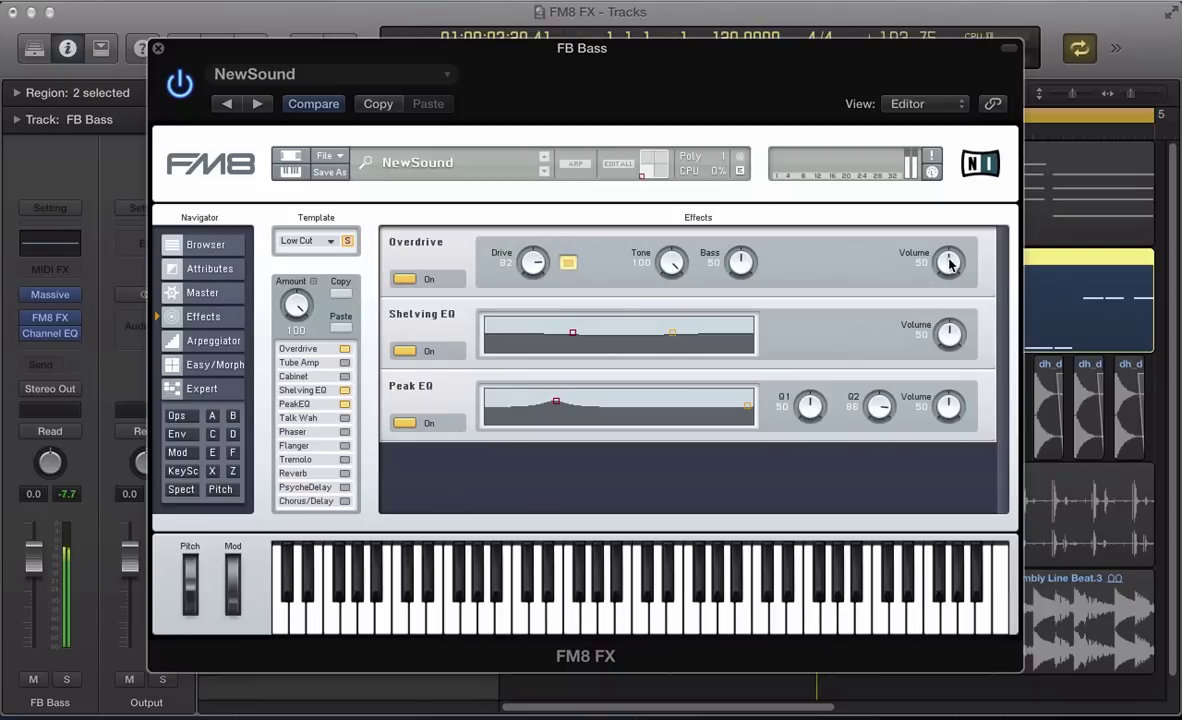
drag(950, 263, 950, 272)
Step: Switch on Chorus/Delay with Time 46, Diffusion 100 and Dry/Wet 57
click(344, 500)
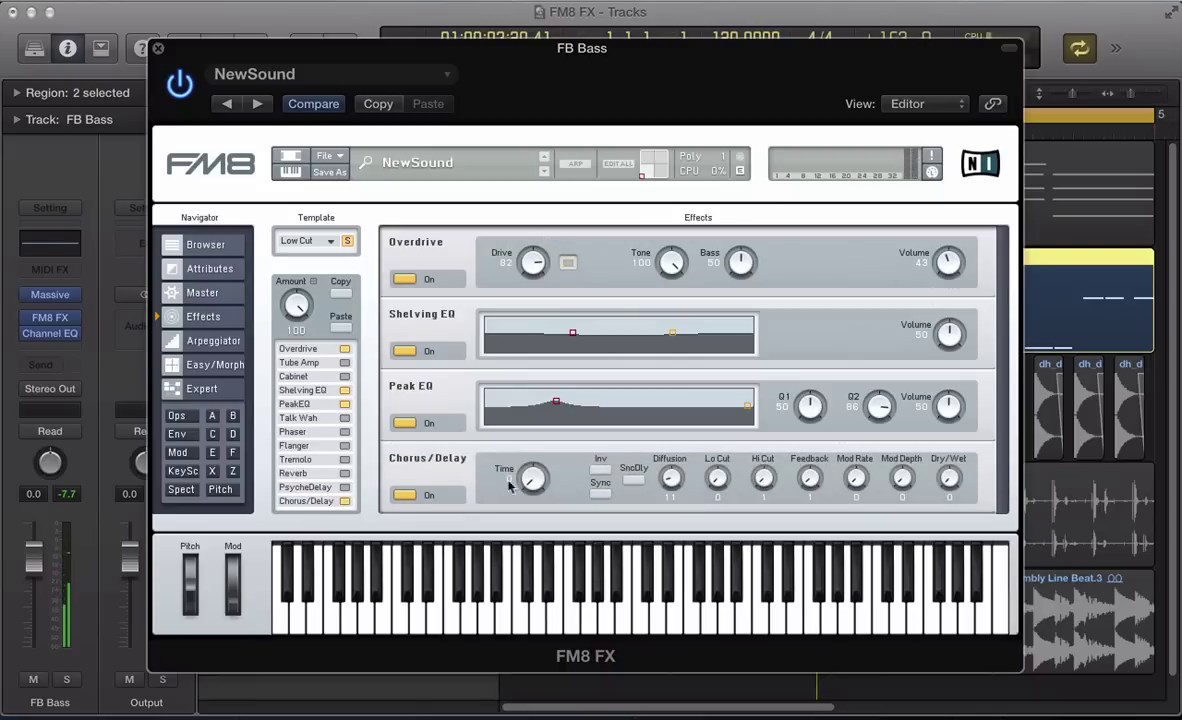
drag(949, 478, 933, 432)
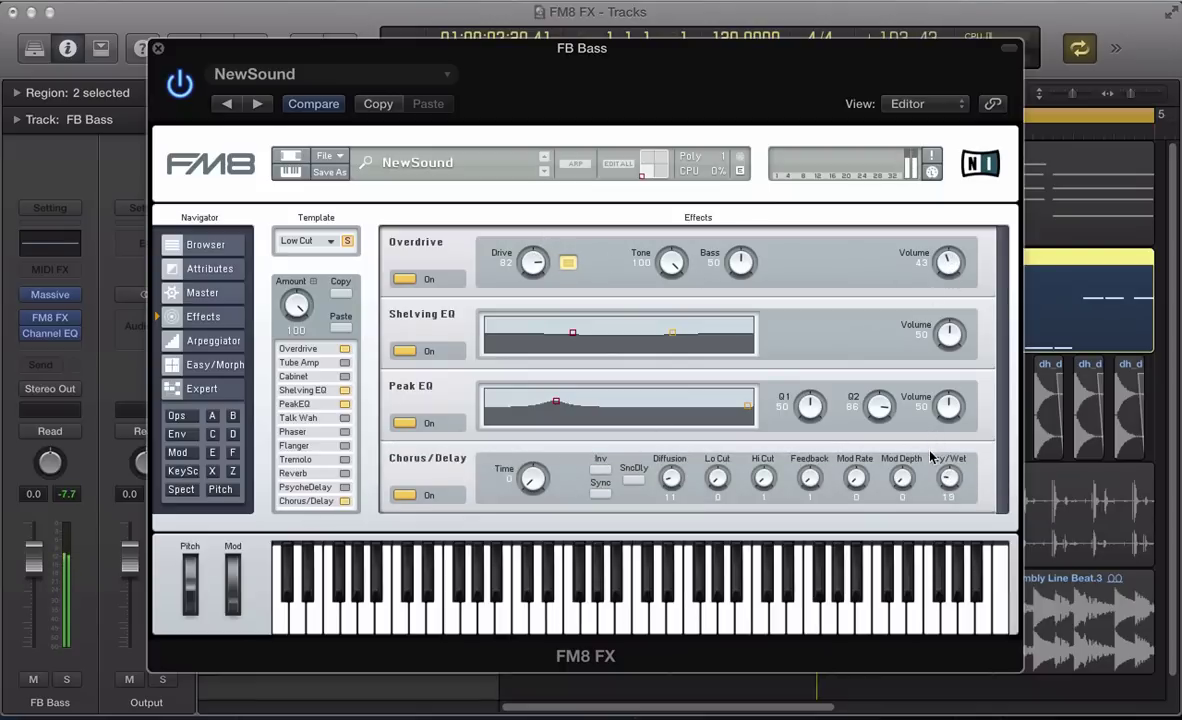
drag(531, 484, 488, 416)
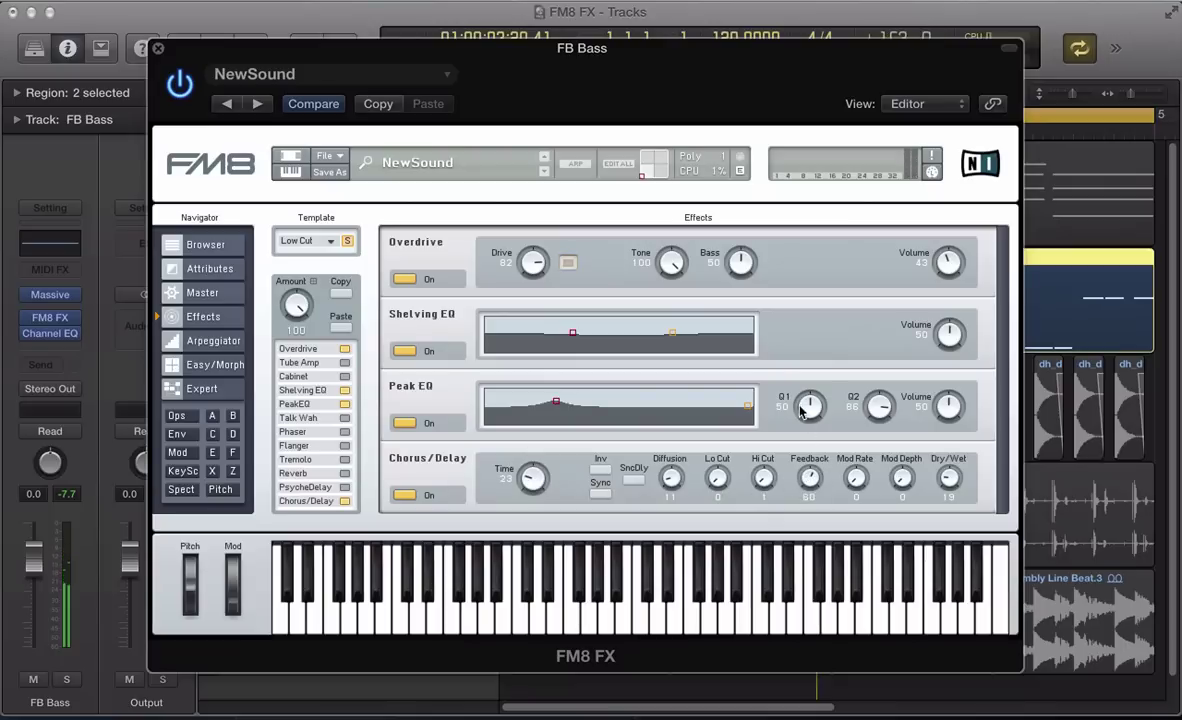
drag(680, 488, 691, 322)
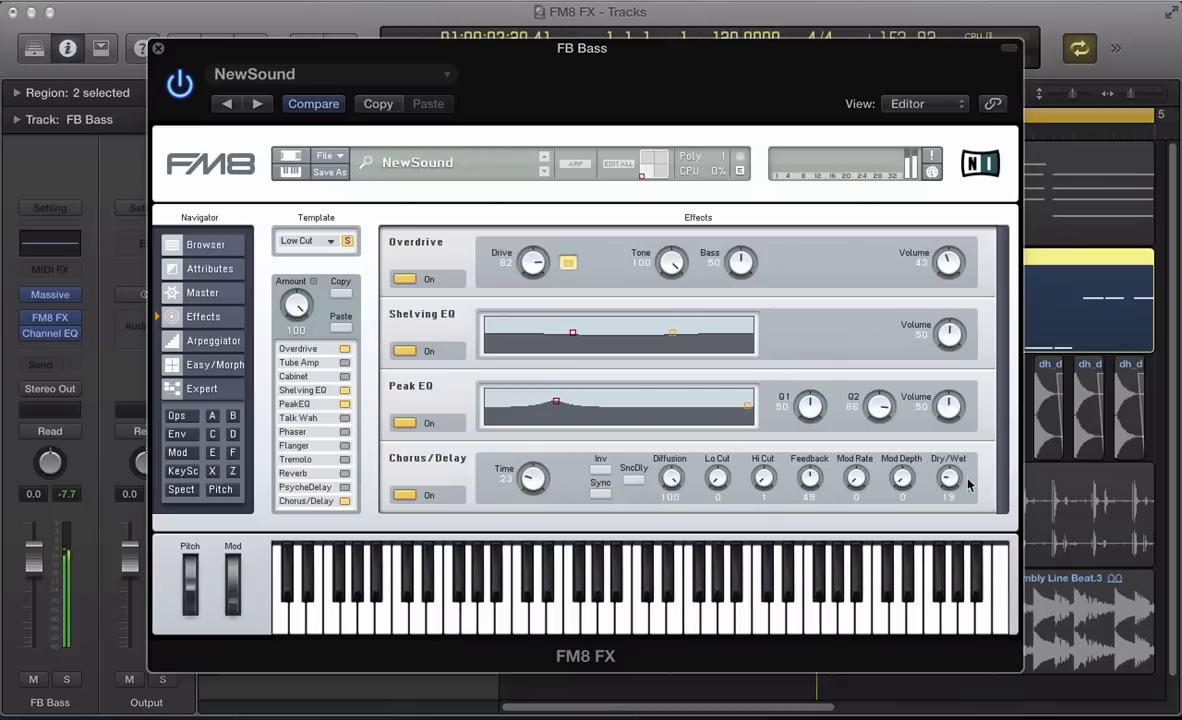
drag(949, 480, 940, 447)
drag(532, 476, 537, 458)
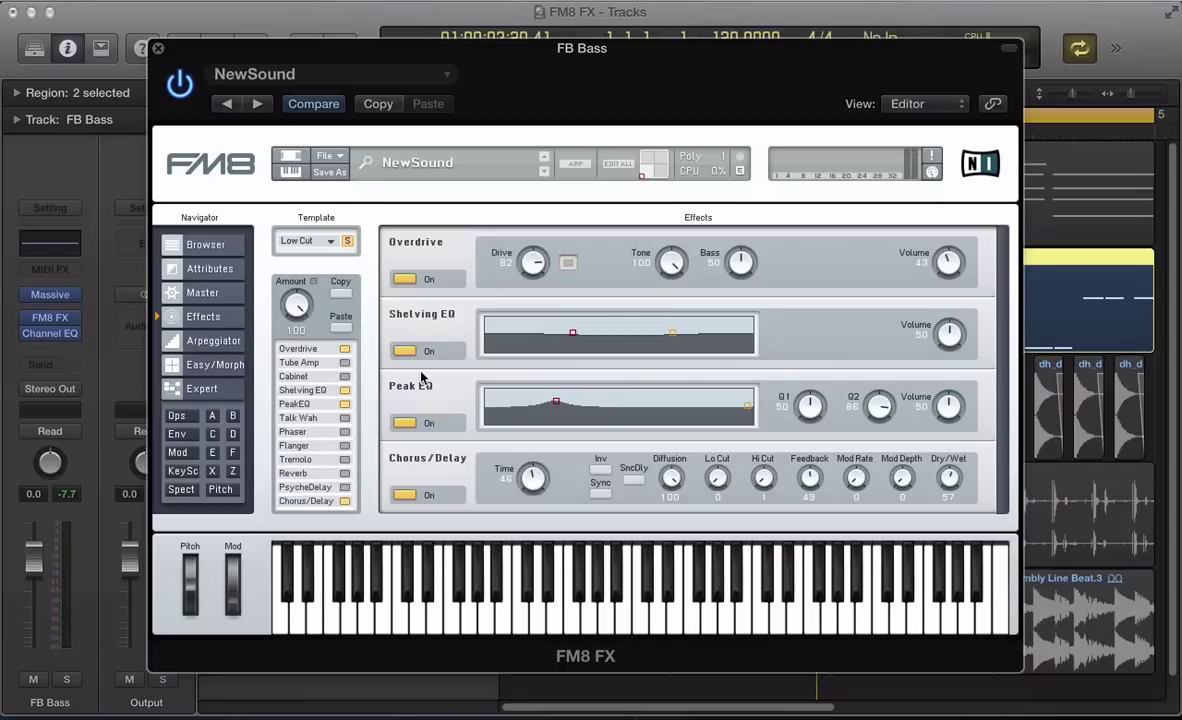
Step: Save the current effects chain to the first User template slot under the name FM8 FX
click(347, 243)
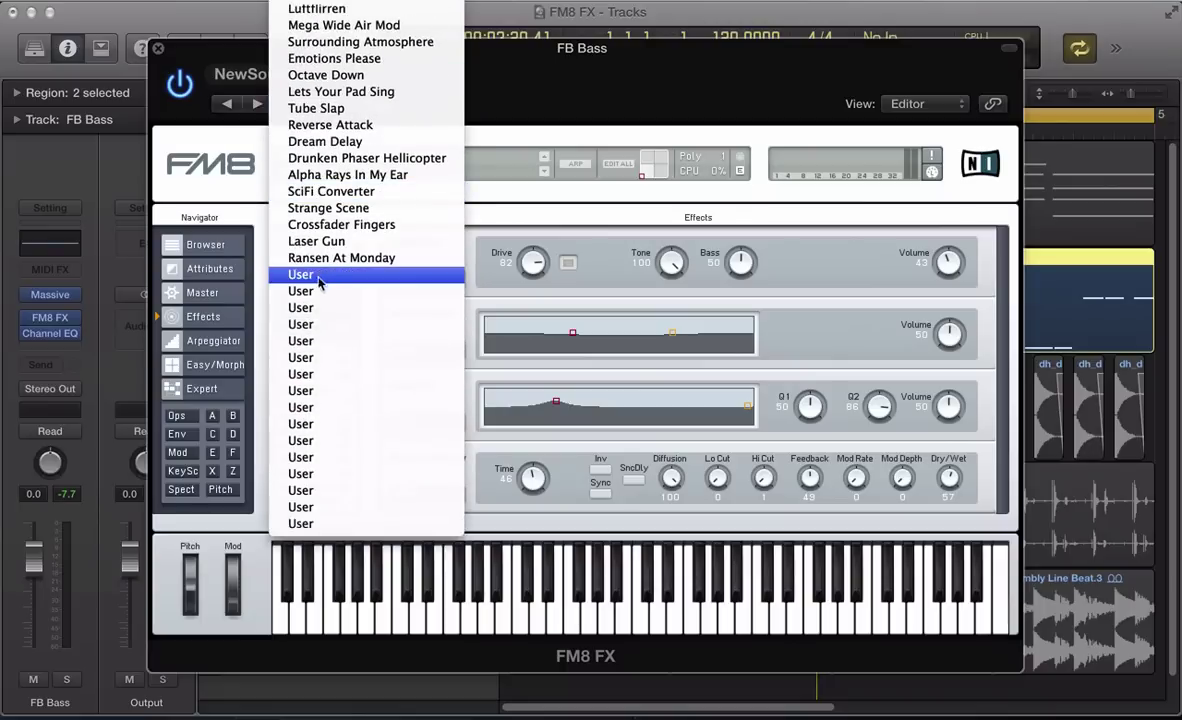
click(314, 276)
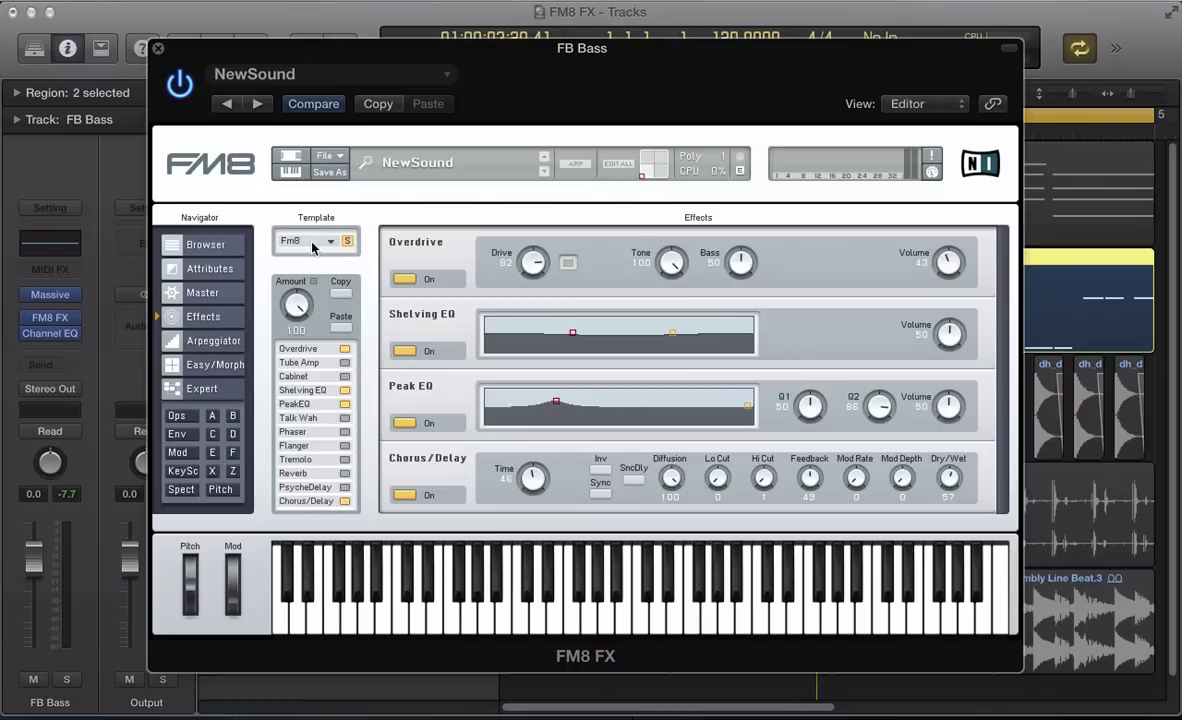
click(338, 248)
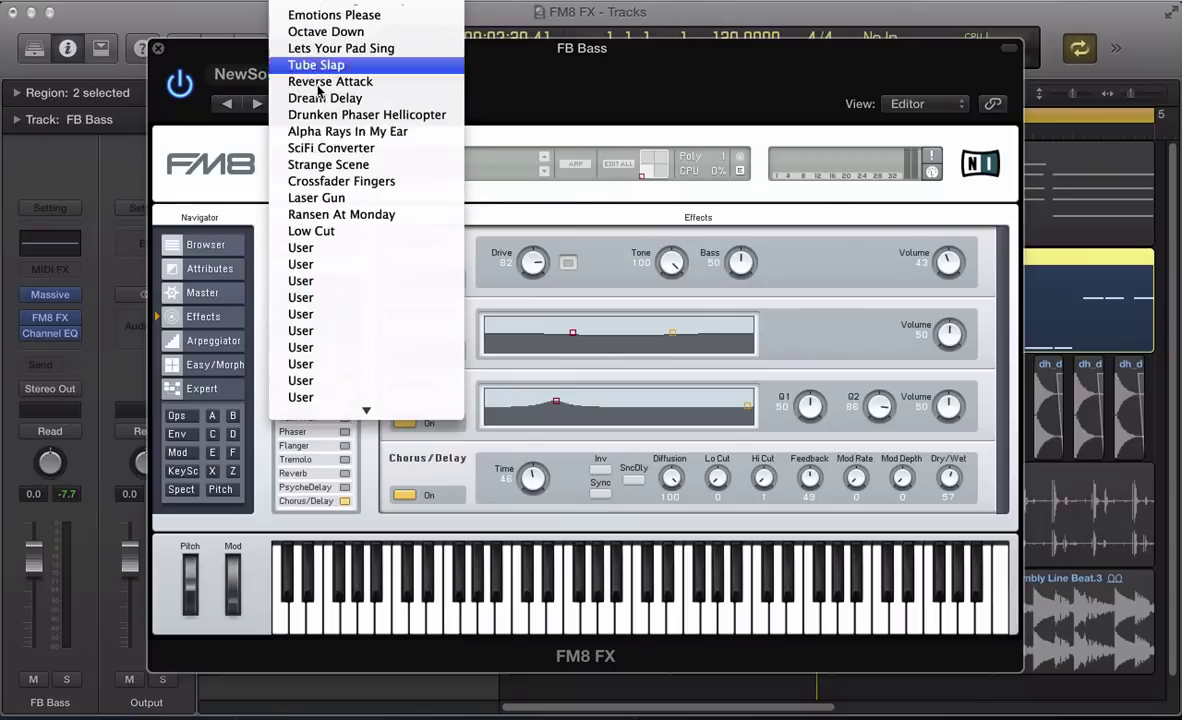
click(287, 231)
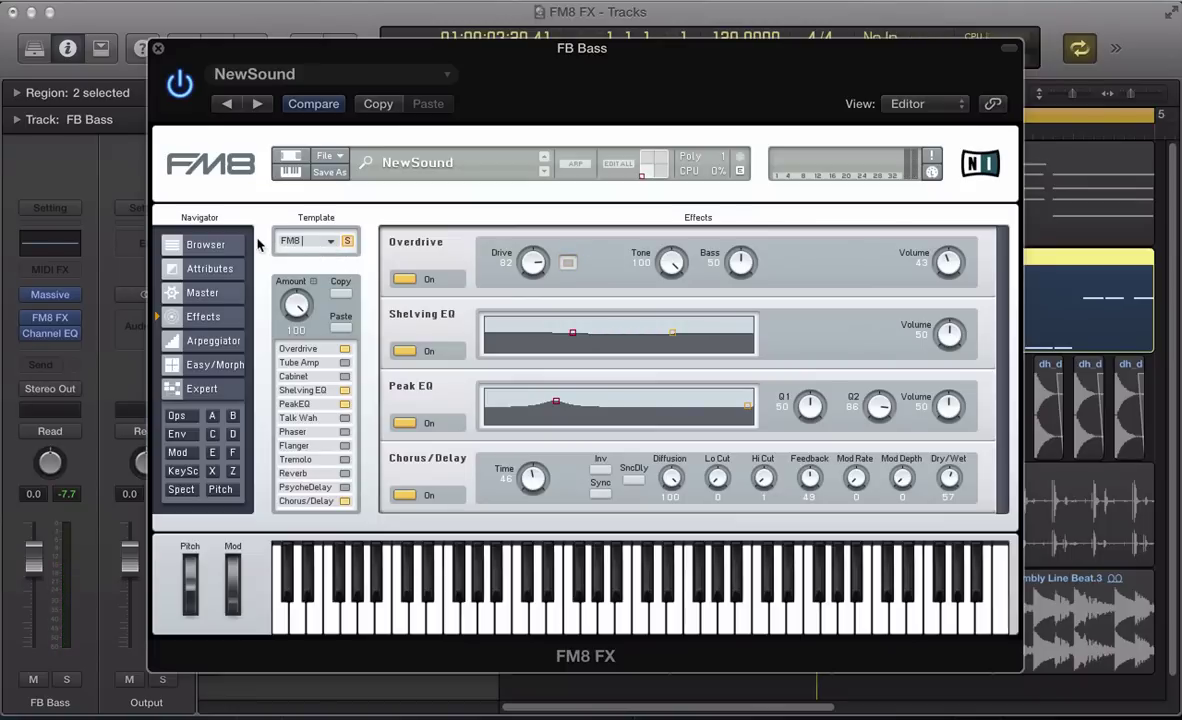
click(330, 241)
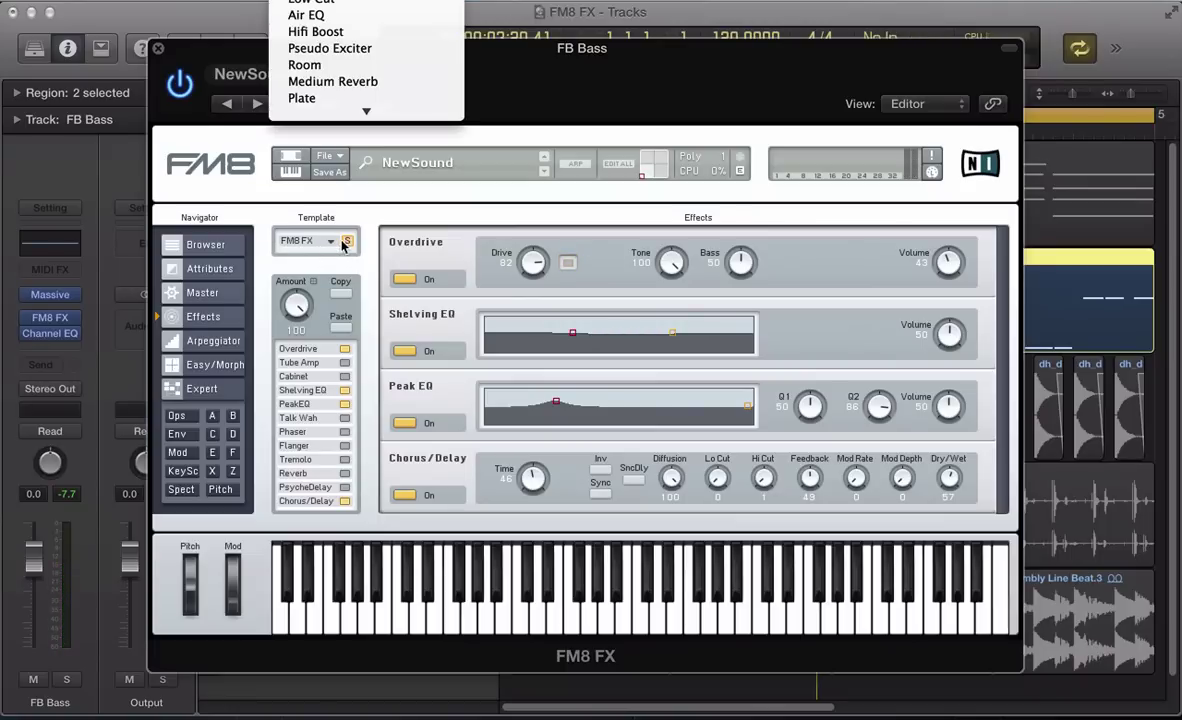
mouse_move(326, 113)
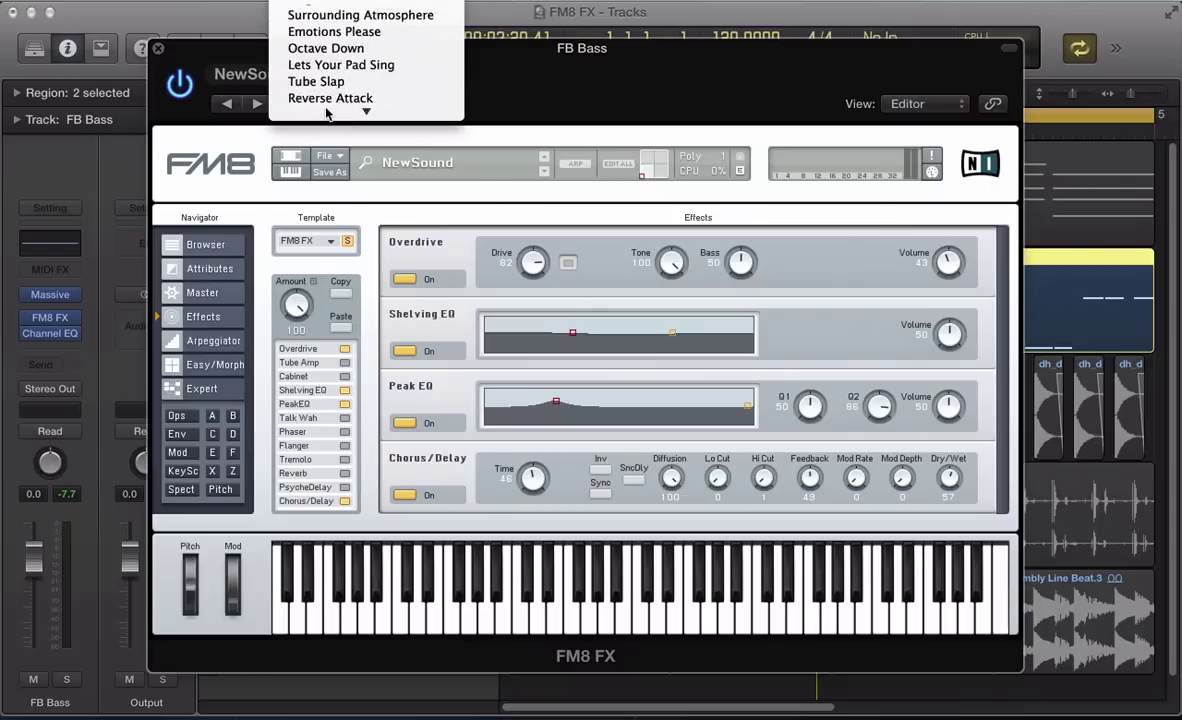
mouse_move(314, 3)
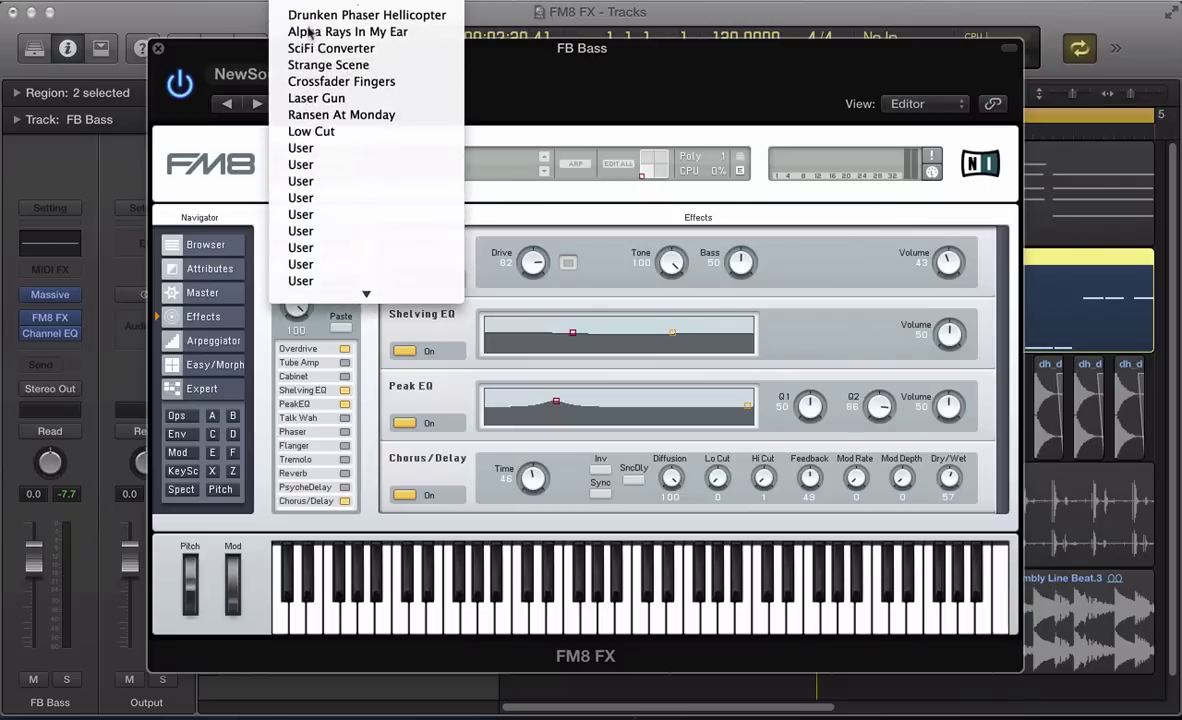
click(270, 128)
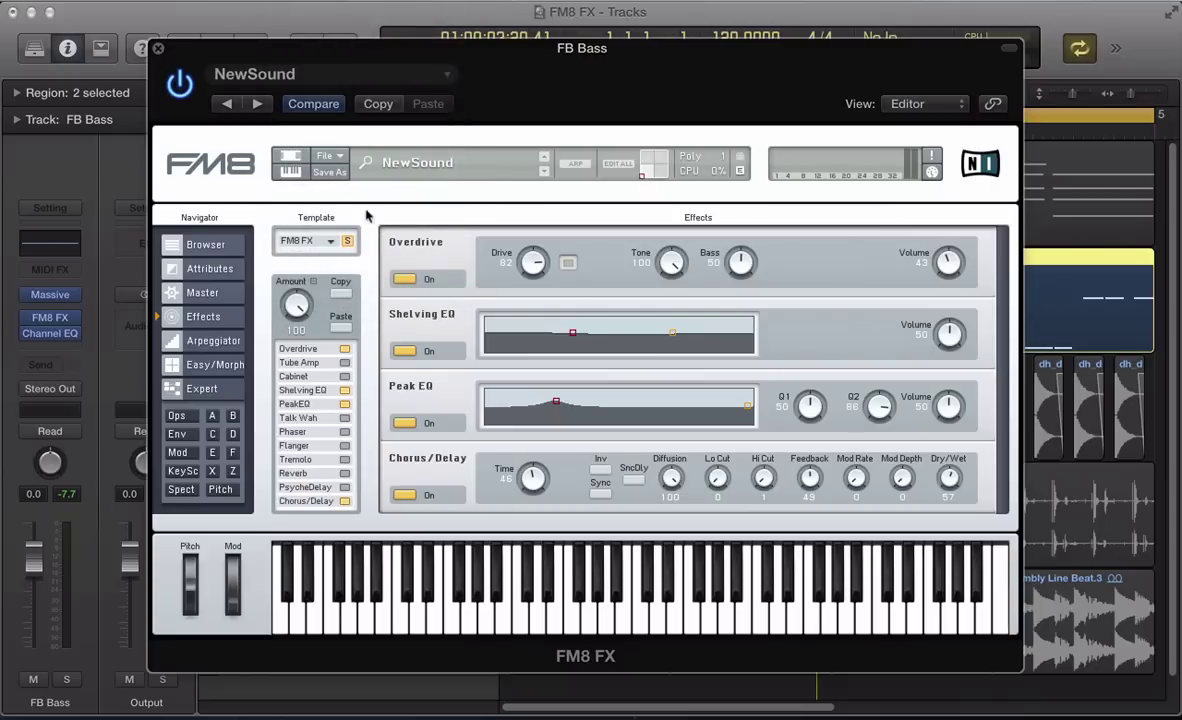
Step: Start a new blank sound from FM8's File menu
click(329, 242)
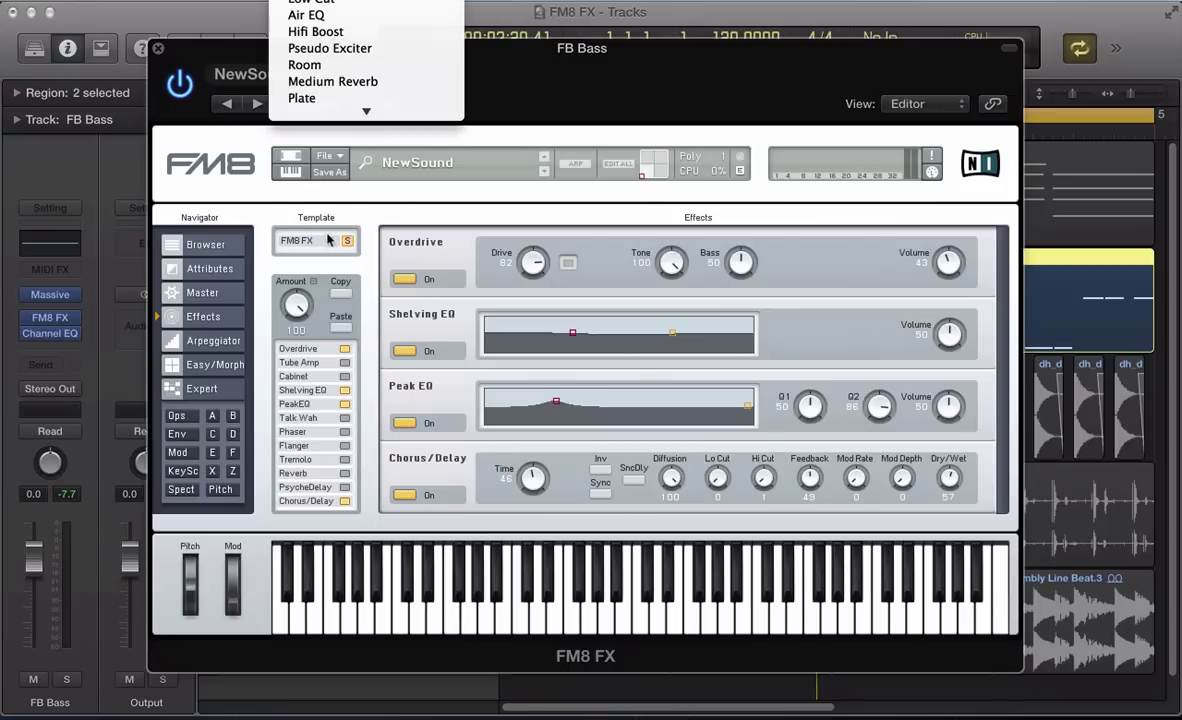
click(456, 178)
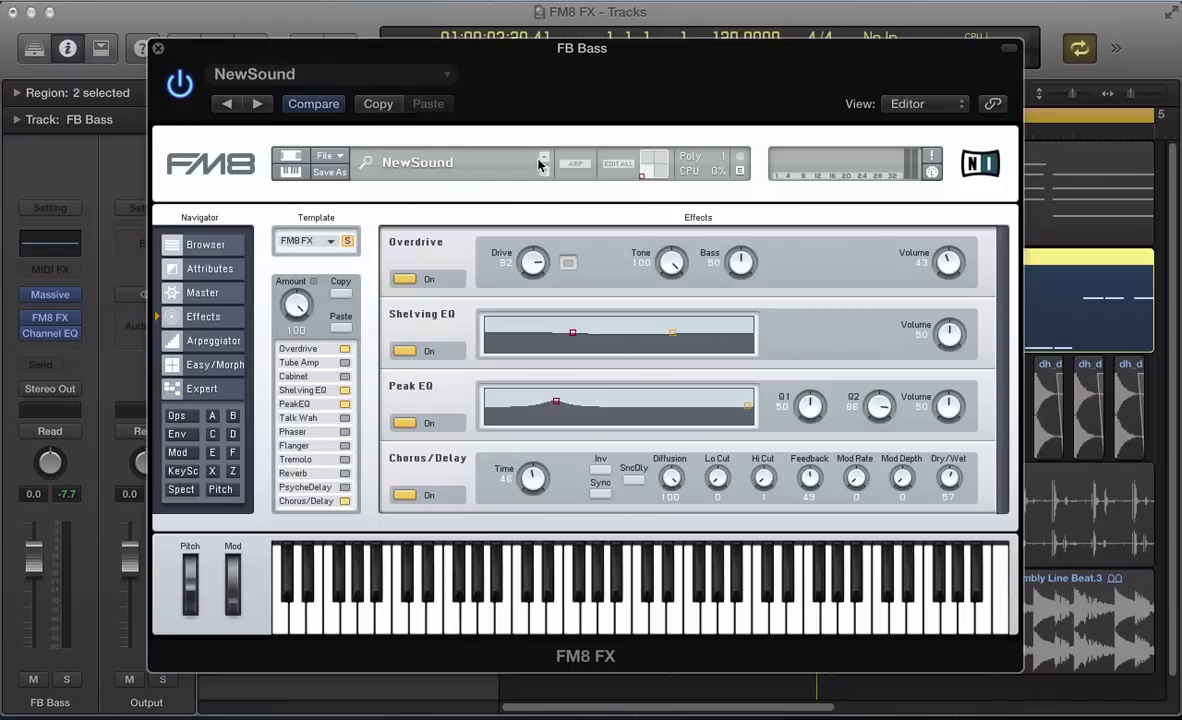
click(326, 156)
click(334, 160)
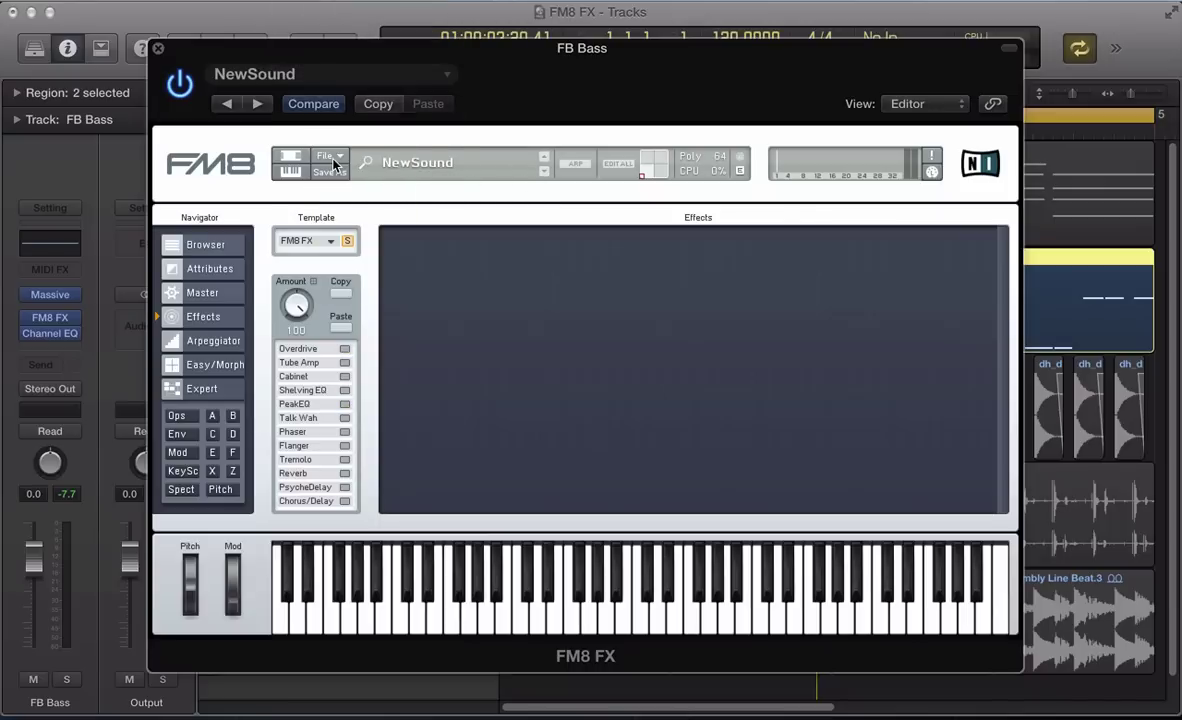
Step: Load the saved FM8 FX effects template and close the FM8 window
click(306, 238)
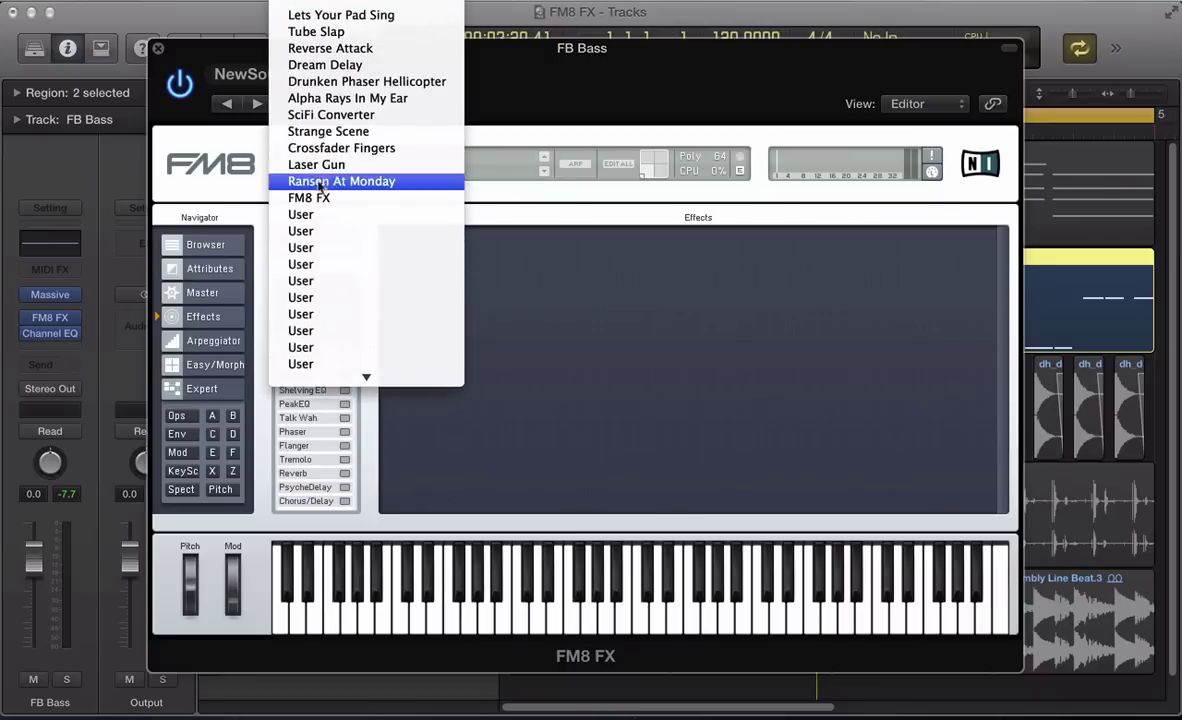
click(318, 199)
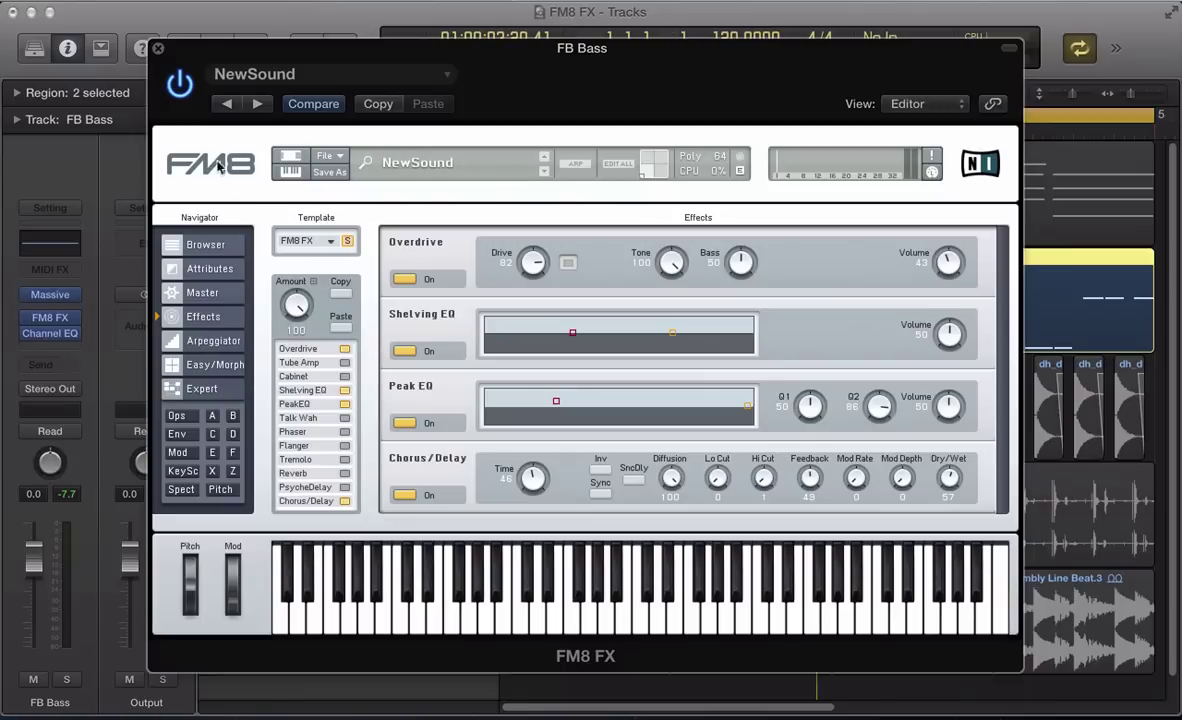
click(157, 48)
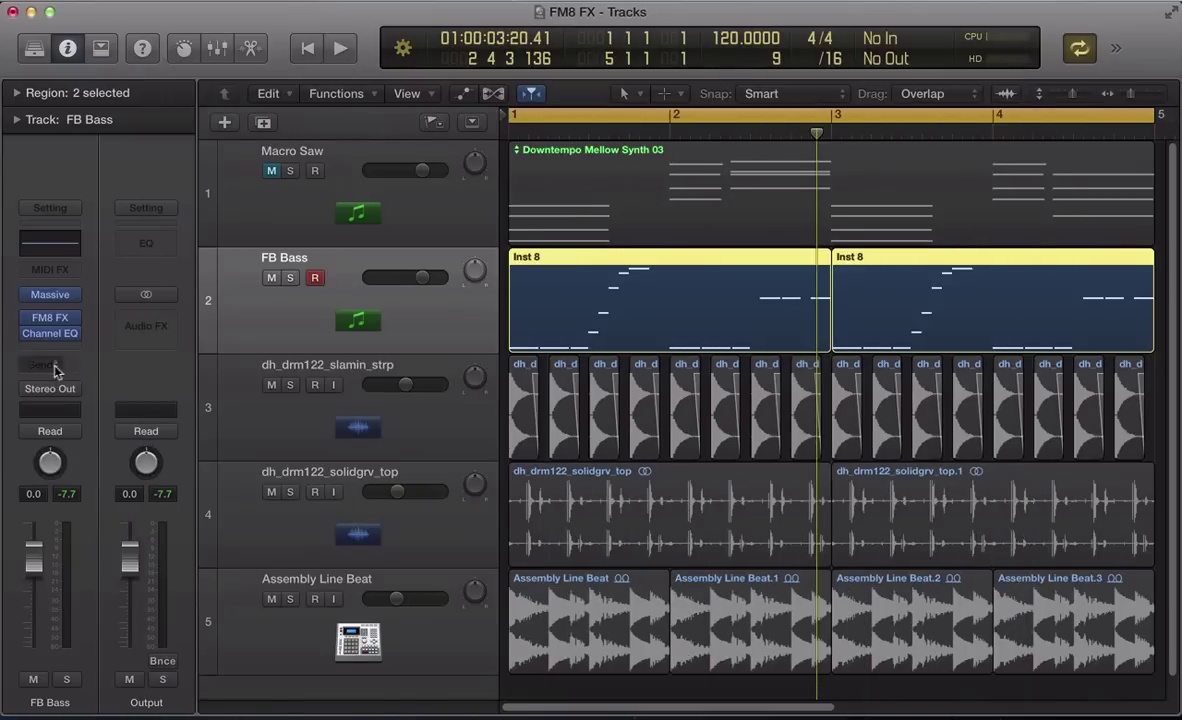
Step: Reopen FM8 from the FB Bass insert slot and show the Expert operator page with the FM Matrix
click(45, 320)
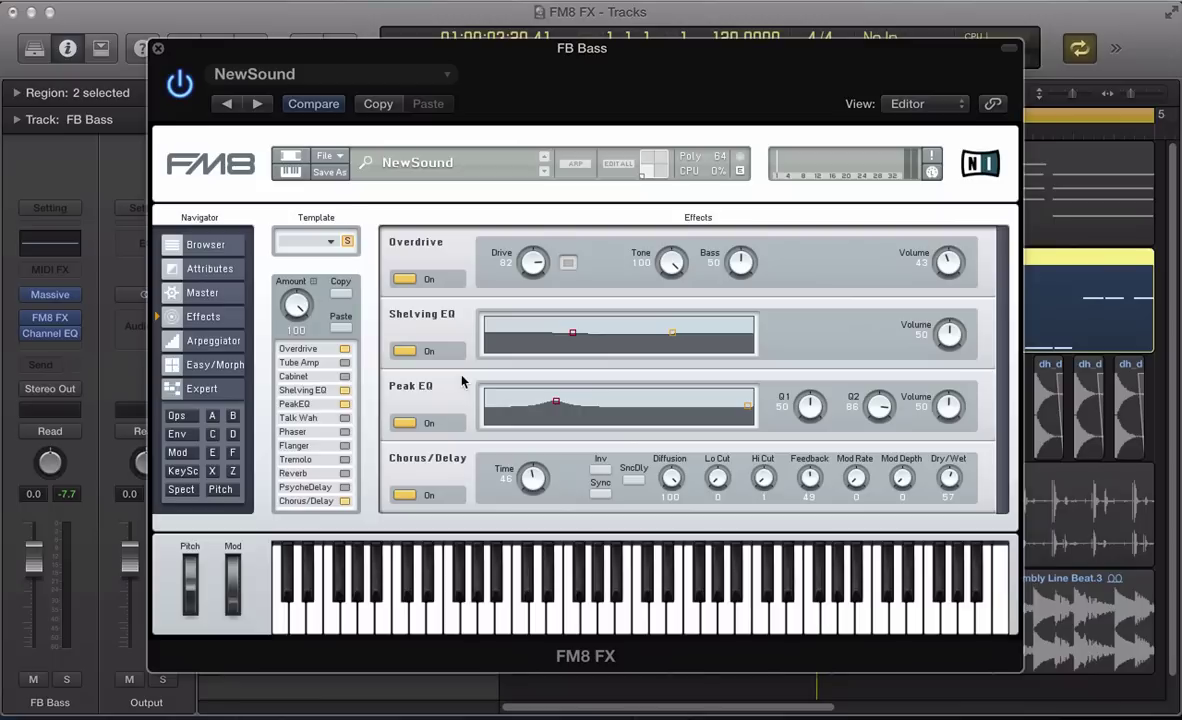
click(172, 388)
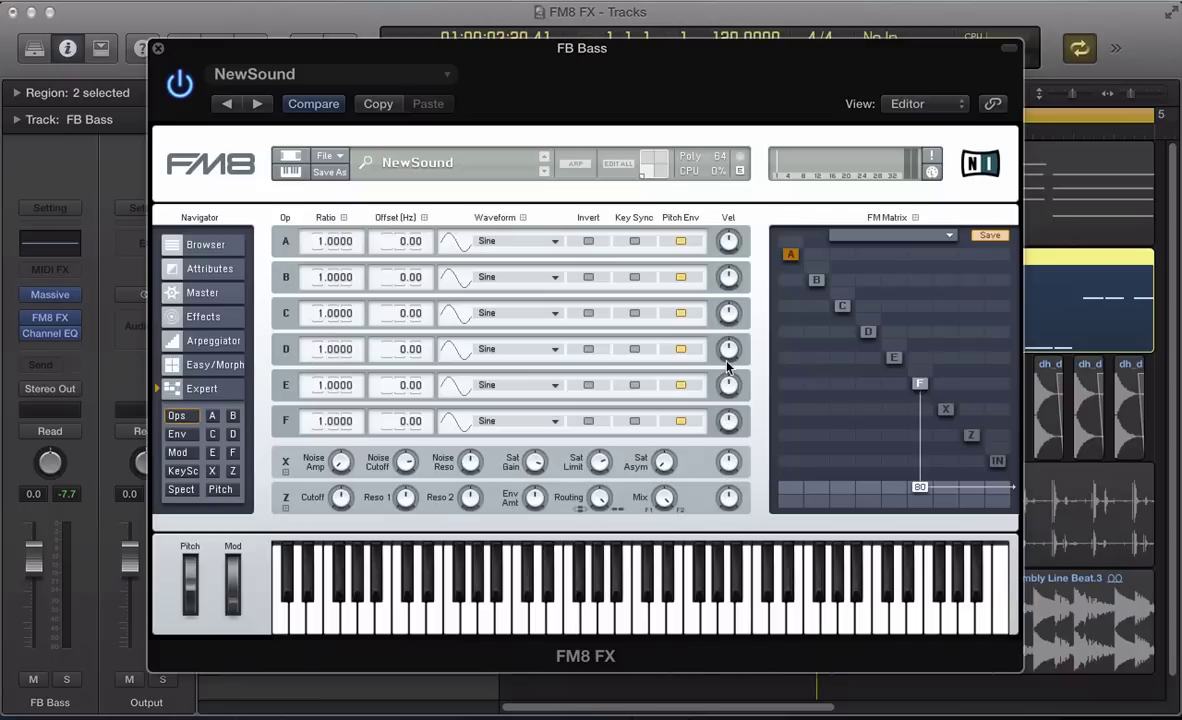